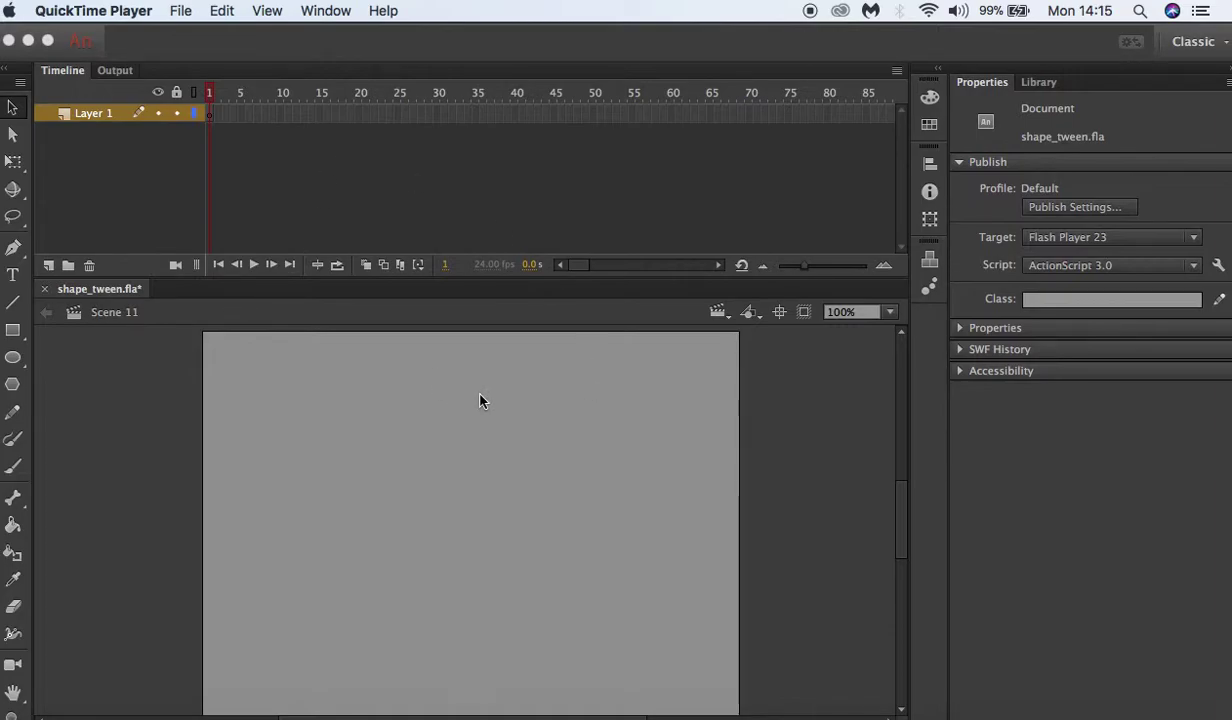
# Activate Animate CC and select the Oval tool with orange fill and no stroke.
pyautogui.click(15, 357)
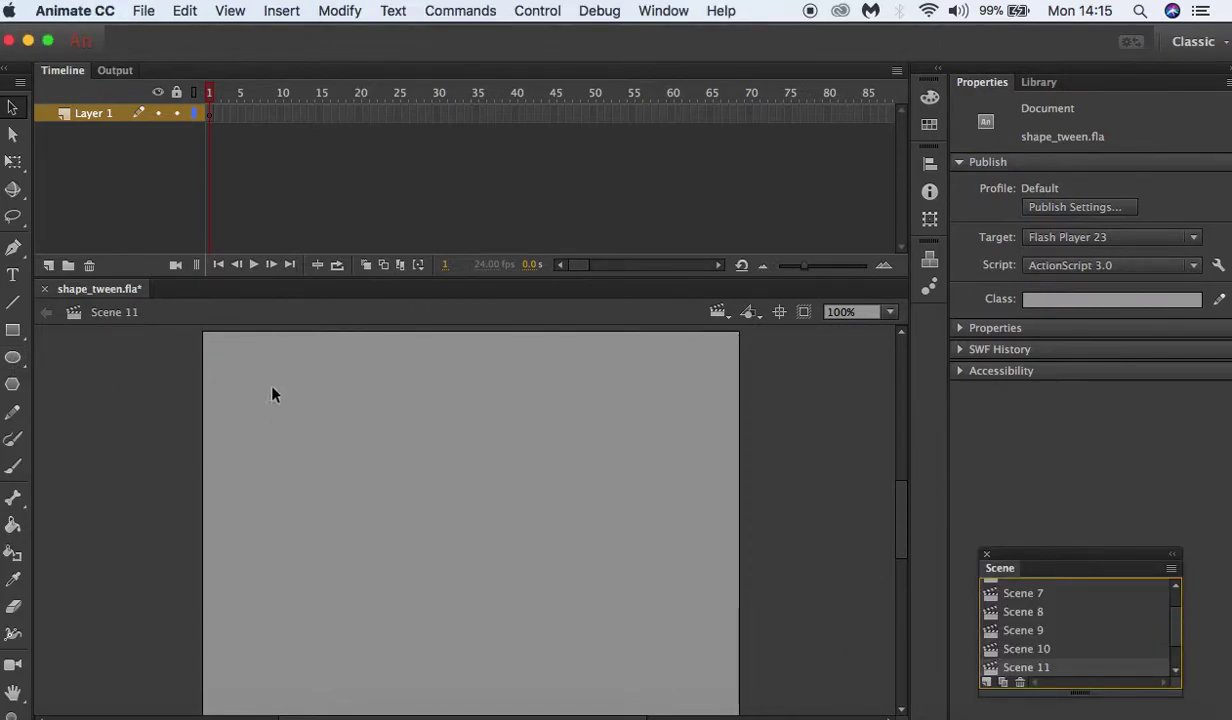
pyautogui.click(13, 357)
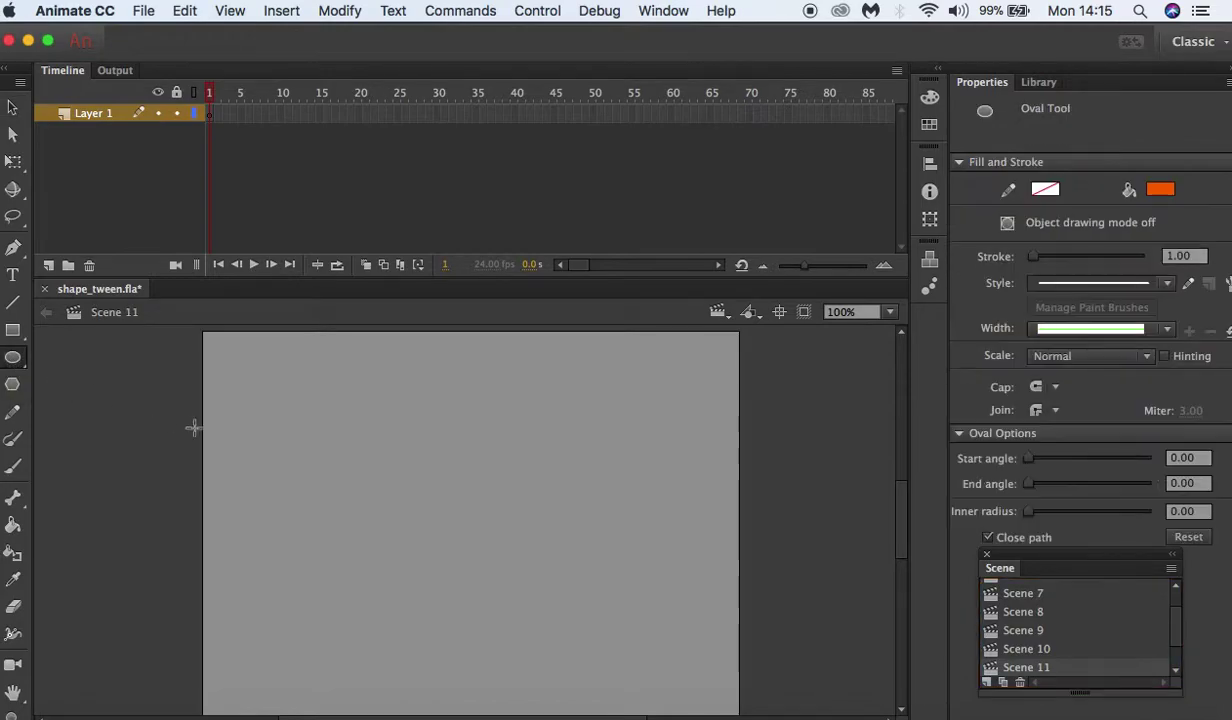
# Draw a 60 × 60 orange circle mid-stage and convert it to a Graphic symbol named ball3.
pyautogui.moveTo(412, 462); pyautogui.dragTo(475, 520)
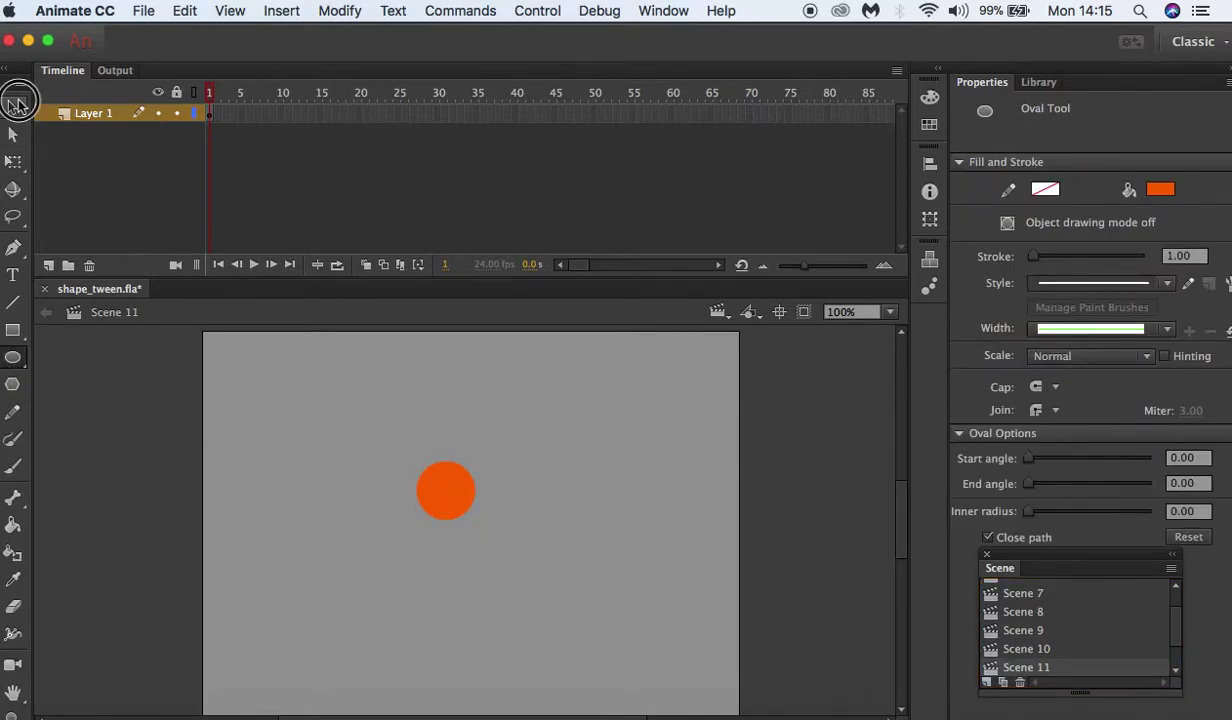
pyautogui.click(12, 107)
pyautogui.click(459, 500)
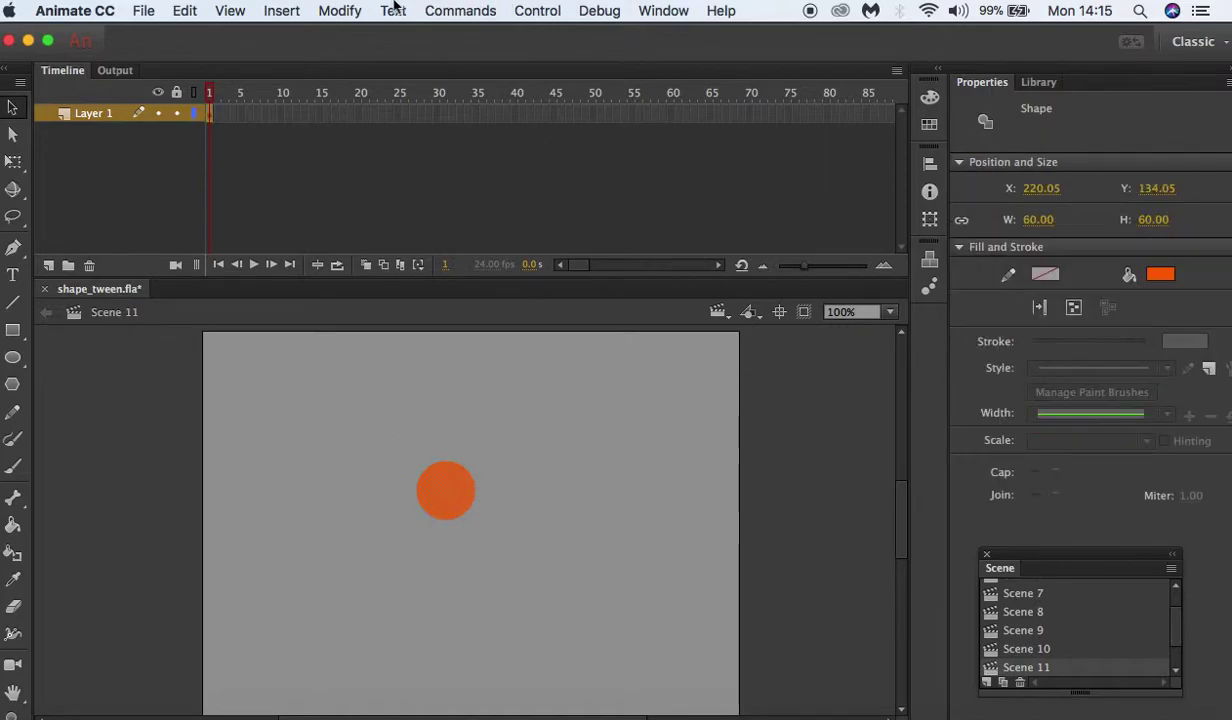
pyautogui.click(350, 10)
pyautogui.click(360, 66)
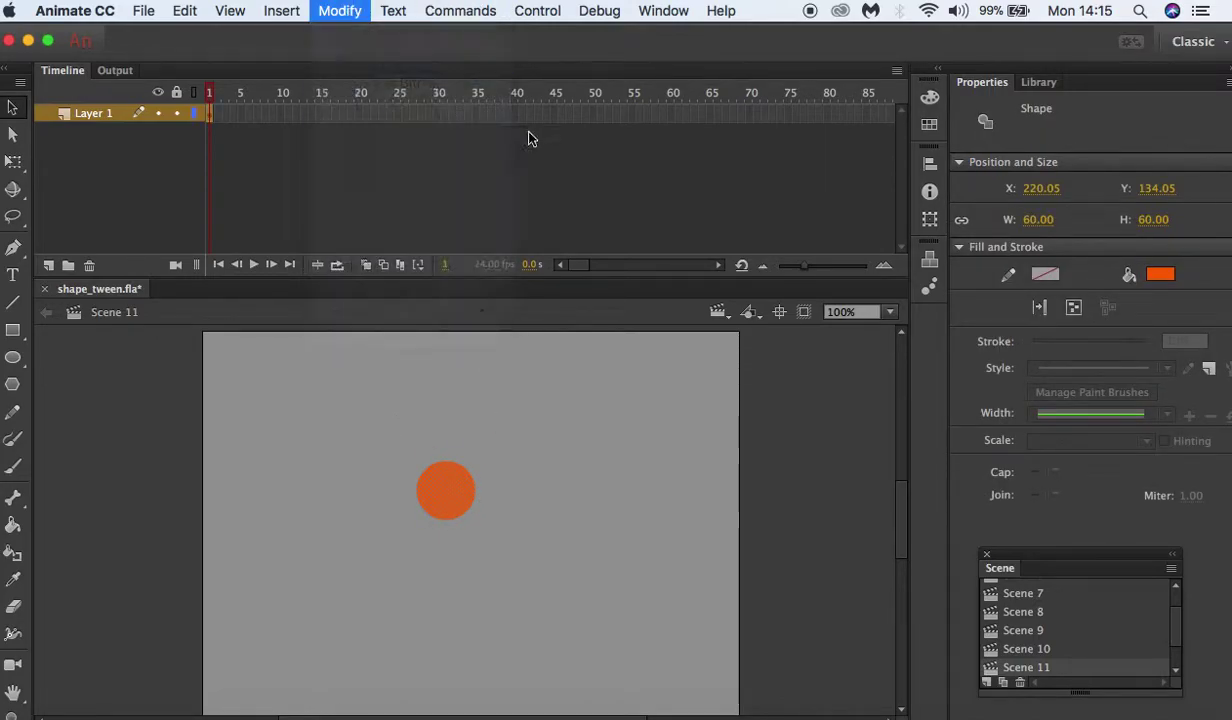
pyautogui.write('ball3')
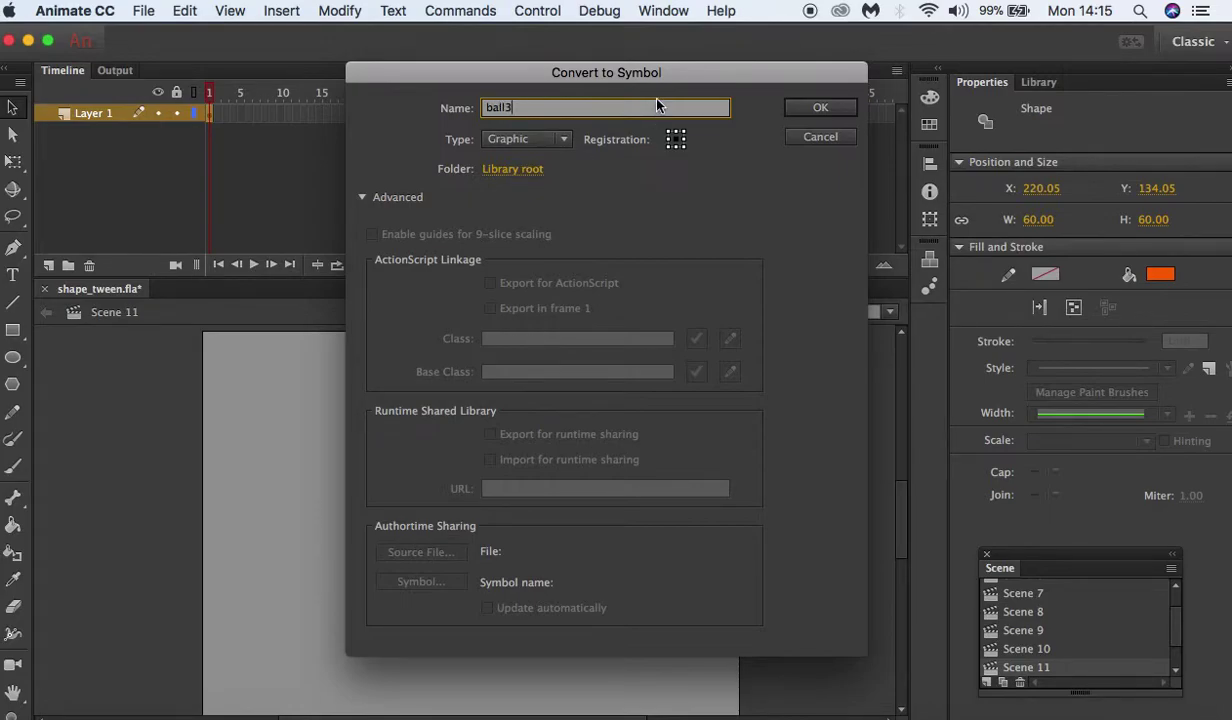
pyautogui.click(820, 108)
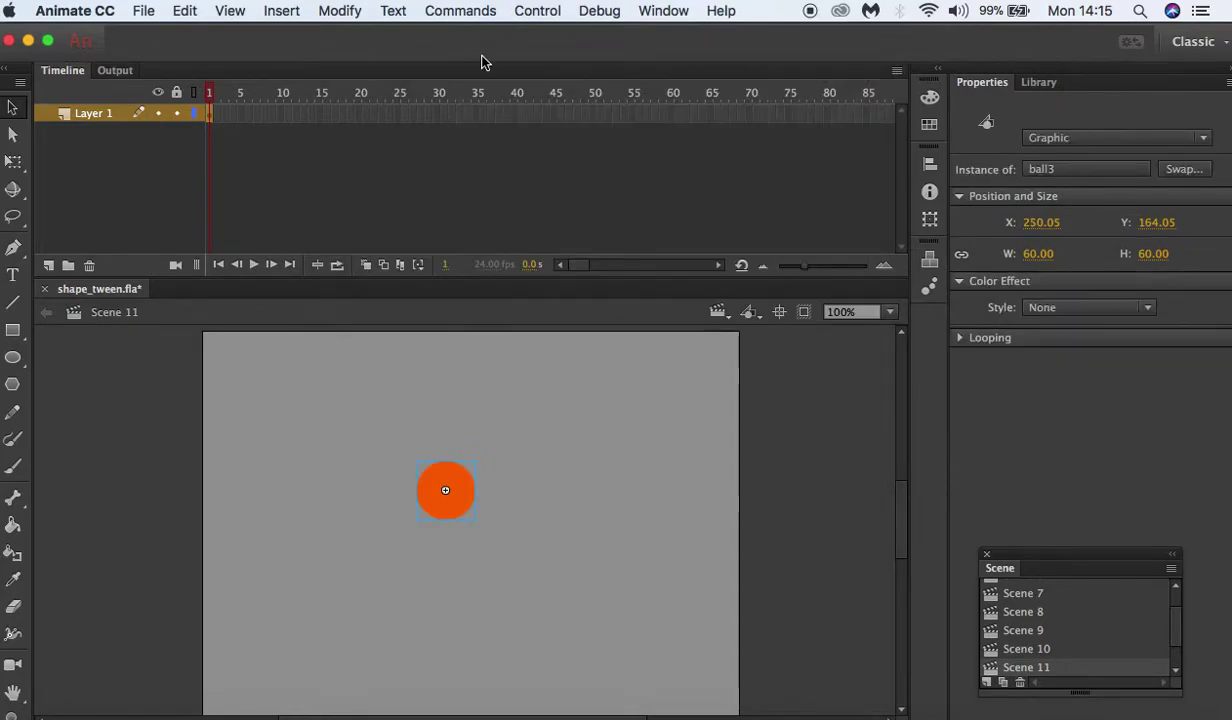
# Insert a keyframe at frame 30 on Layer 1.
pyautogui.click(437, 114)
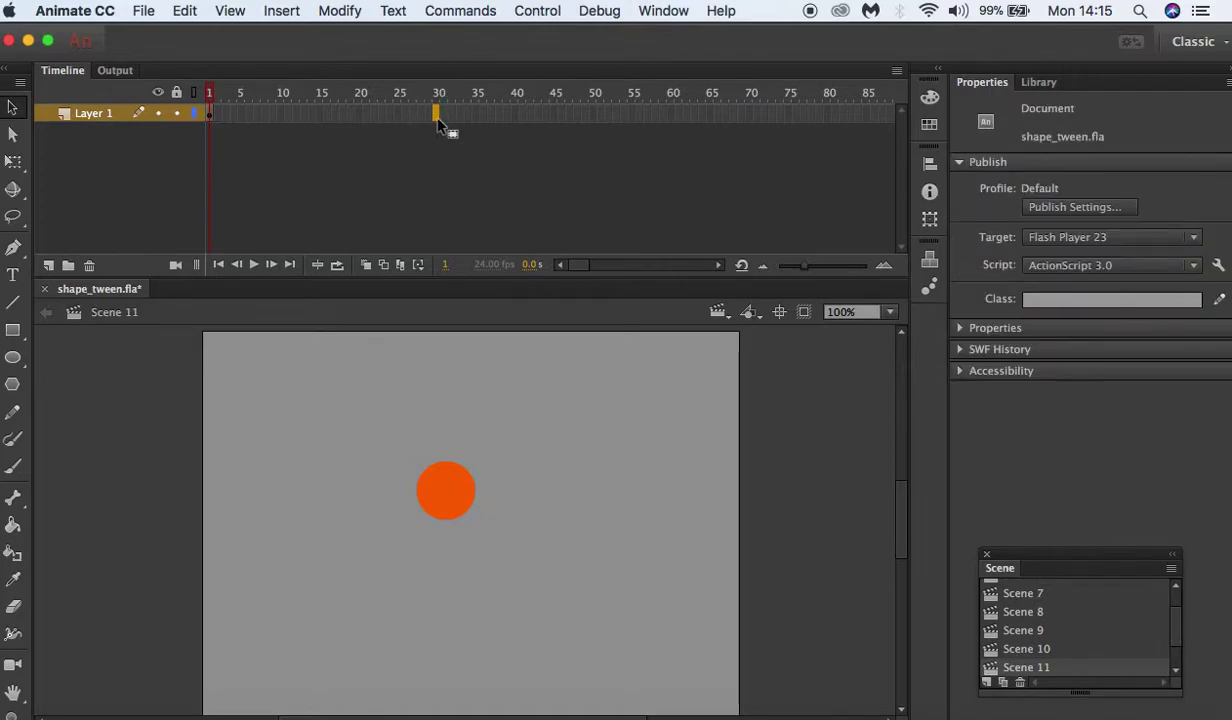
pyautogui.rightClick(437, 114)
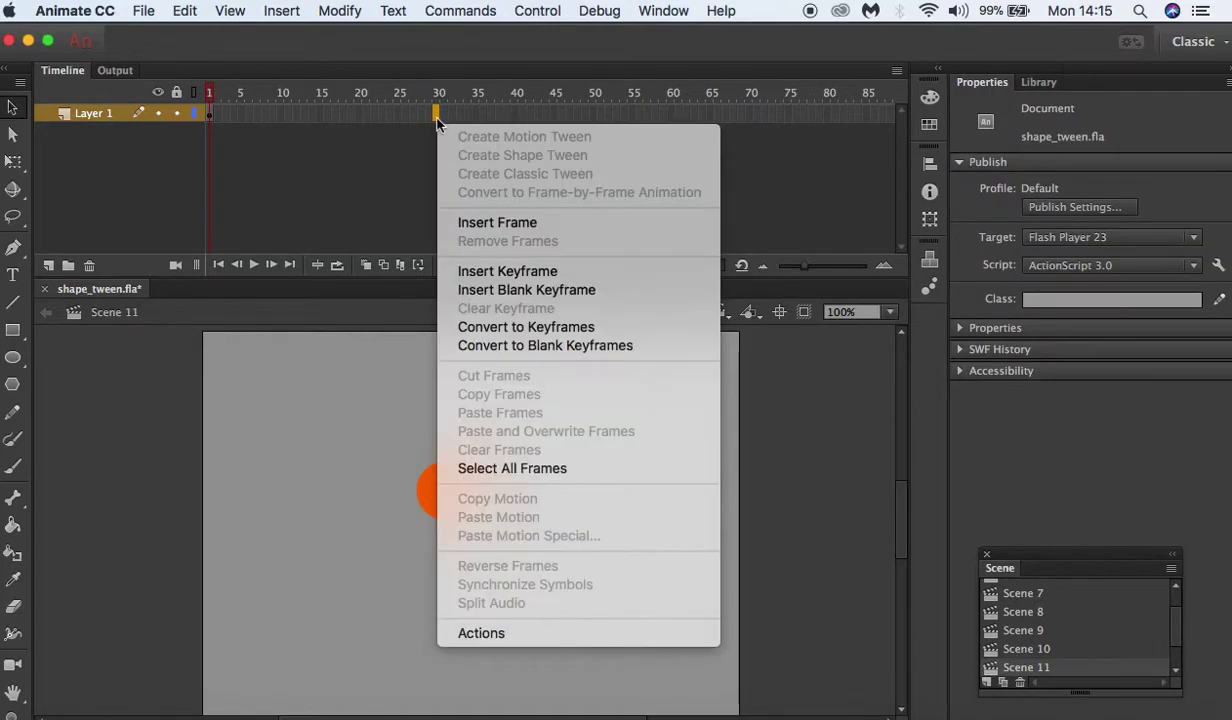
pyautogui.click(474, 271)
# Place the ball at the stage's left edge in frame 1 and at X 551.05 in frame 30.
pyautogui.click(209, 114)
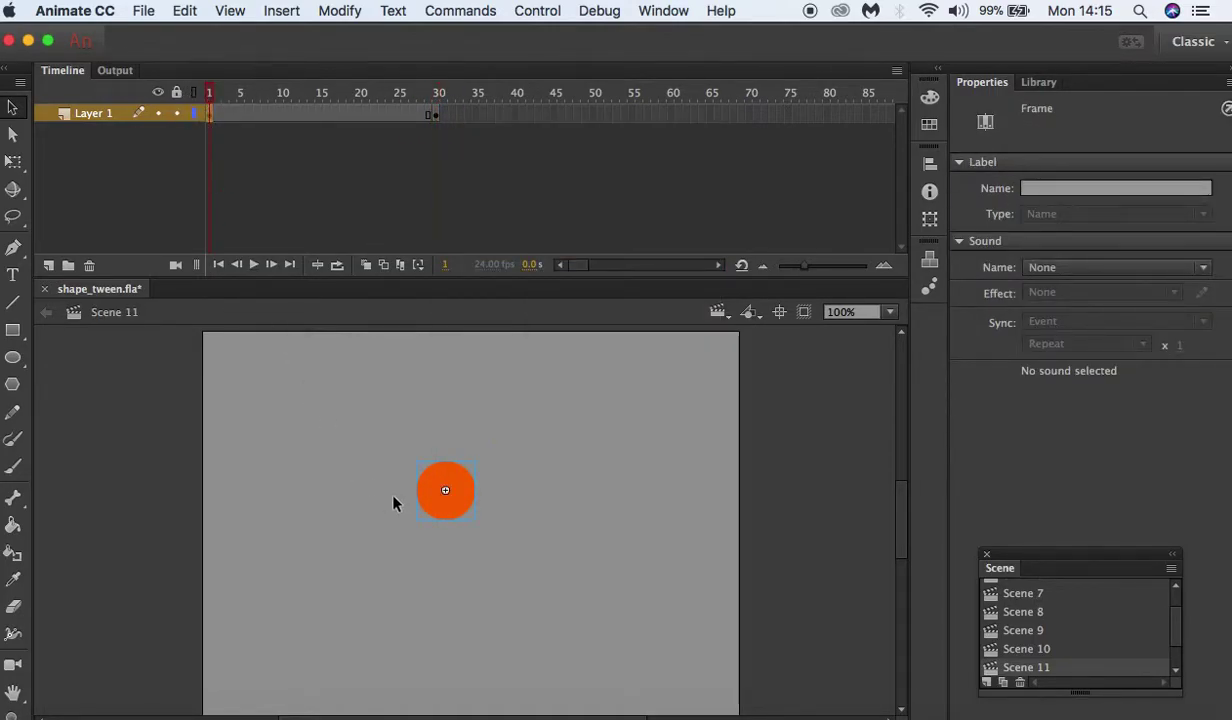
pyautogui.moveTo(453, 493); pyautogui.dragTo(212, 455)
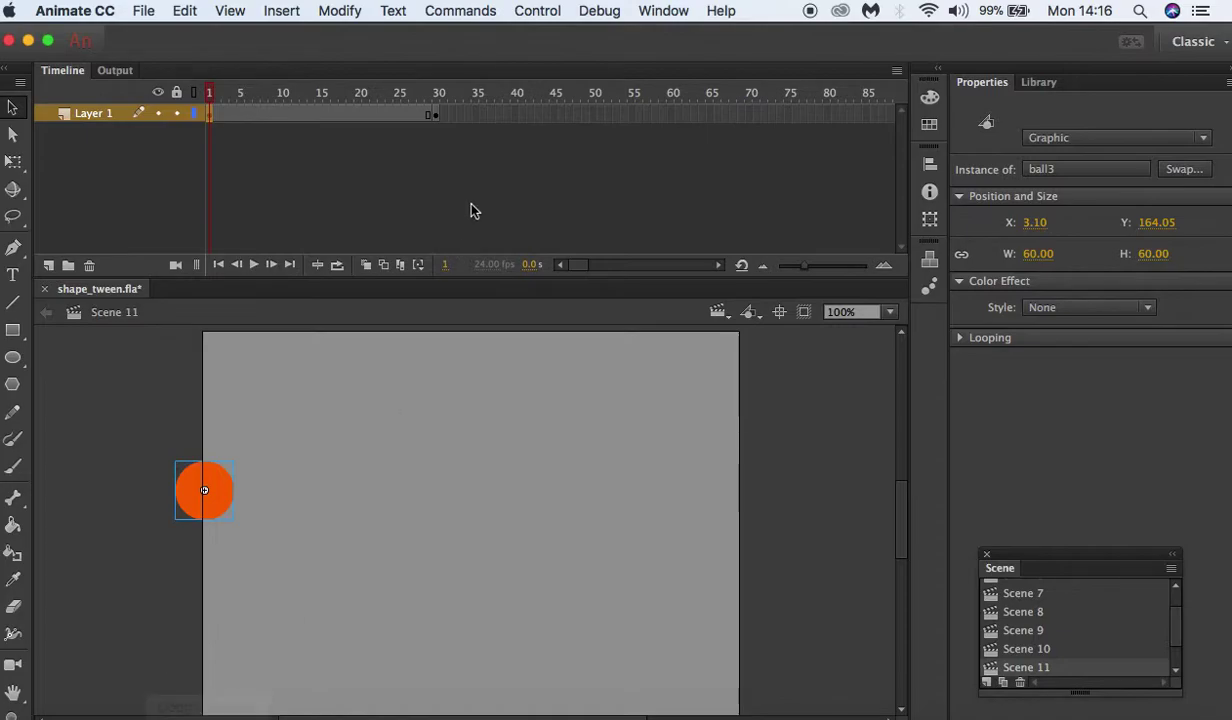
pyautogui.click(438, 114)
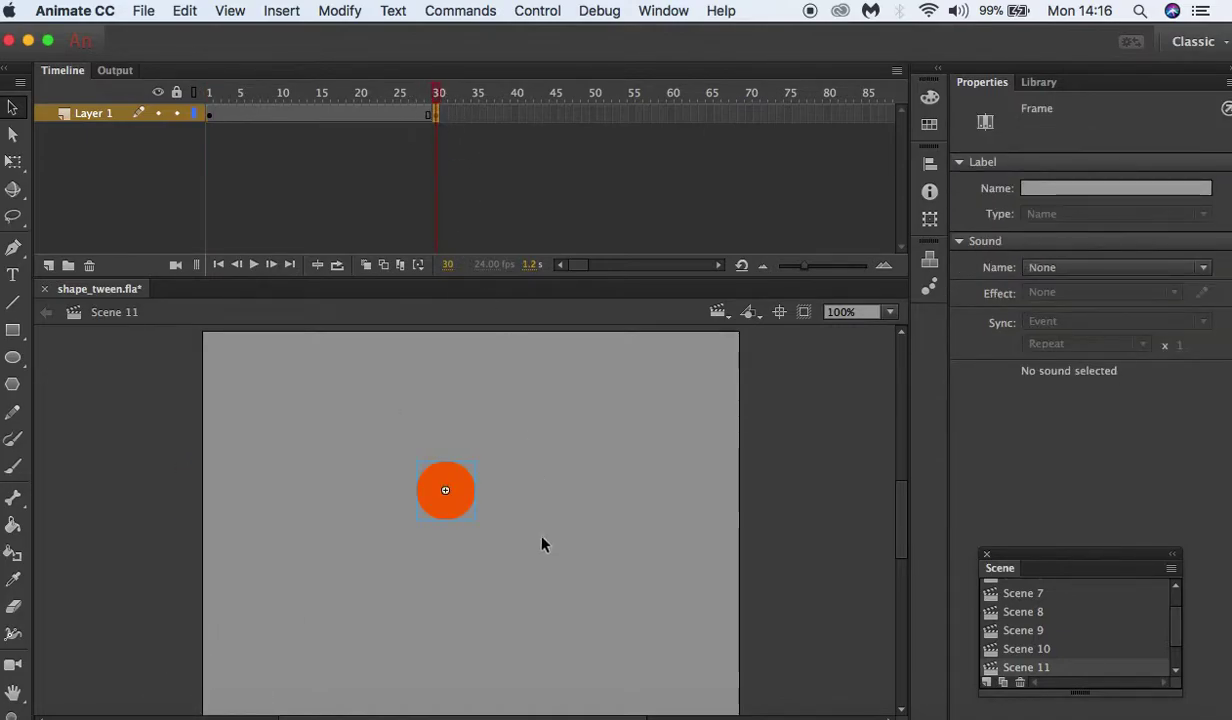
pyautogui.moveTo(467, 506); pyautogui.dragTo(748, 500)
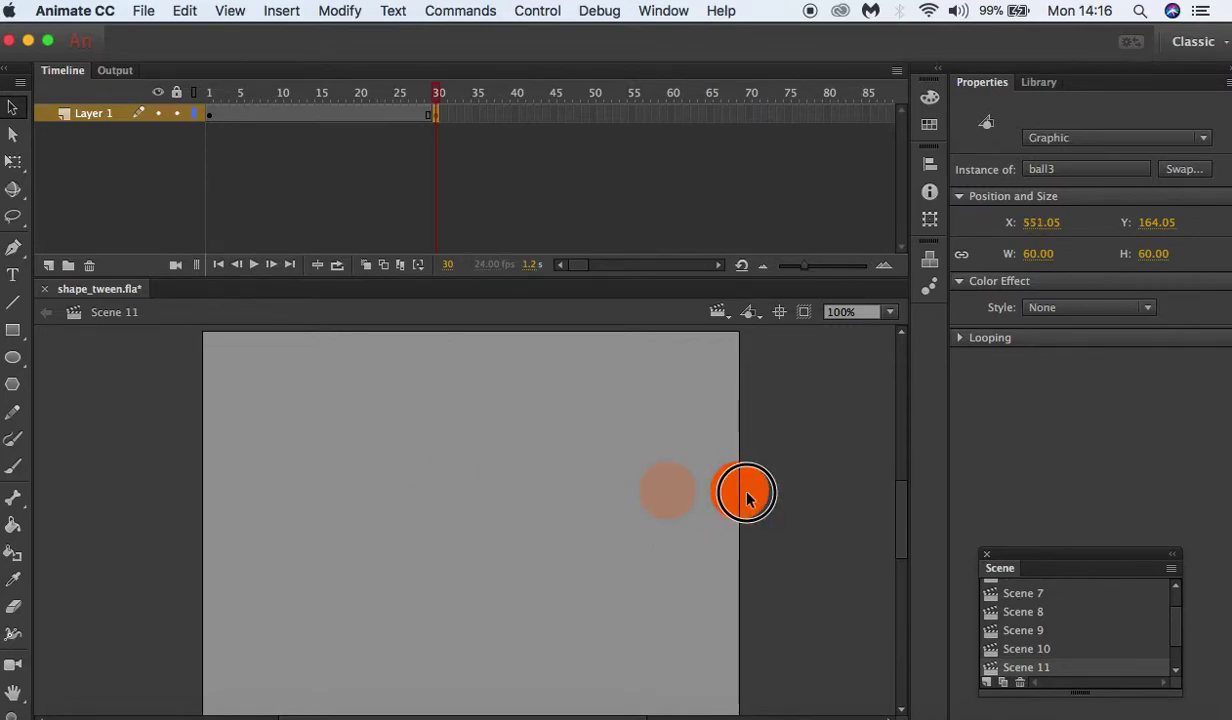
# Create a classic tween between the frame 1 and frame 30 keyframes.
pyautogui.click(316, 114)
pyautogui.rightClick(311, 116)
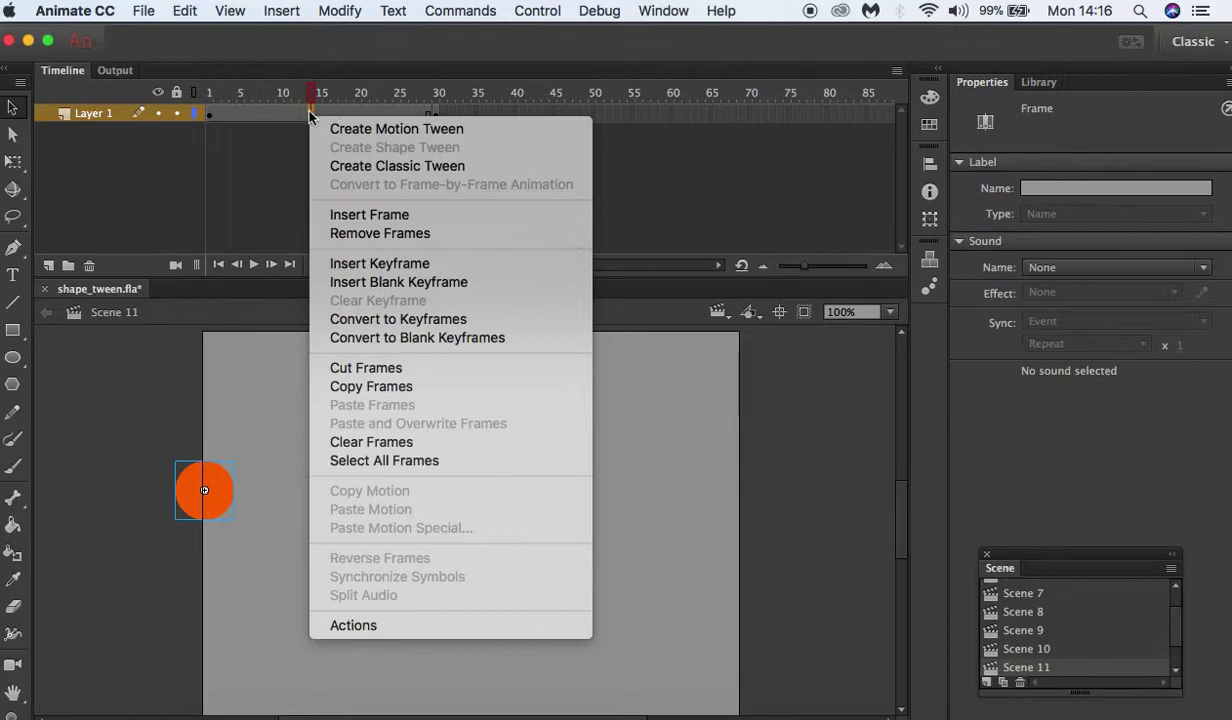
pyautogui.click(335, 166)
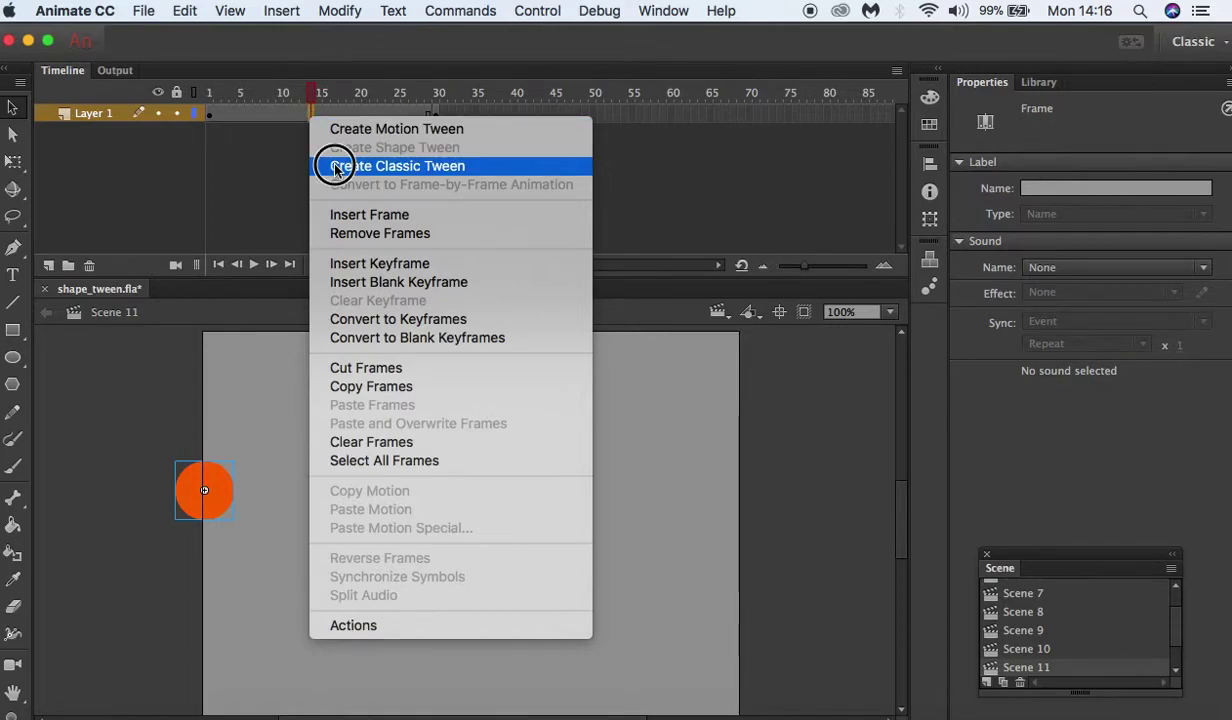
# Rewind to frame 1, play the tween, and turn on onion skinning.
pyautogui.moveTo(313, 91); pyautogui.dragTo(160, 80)
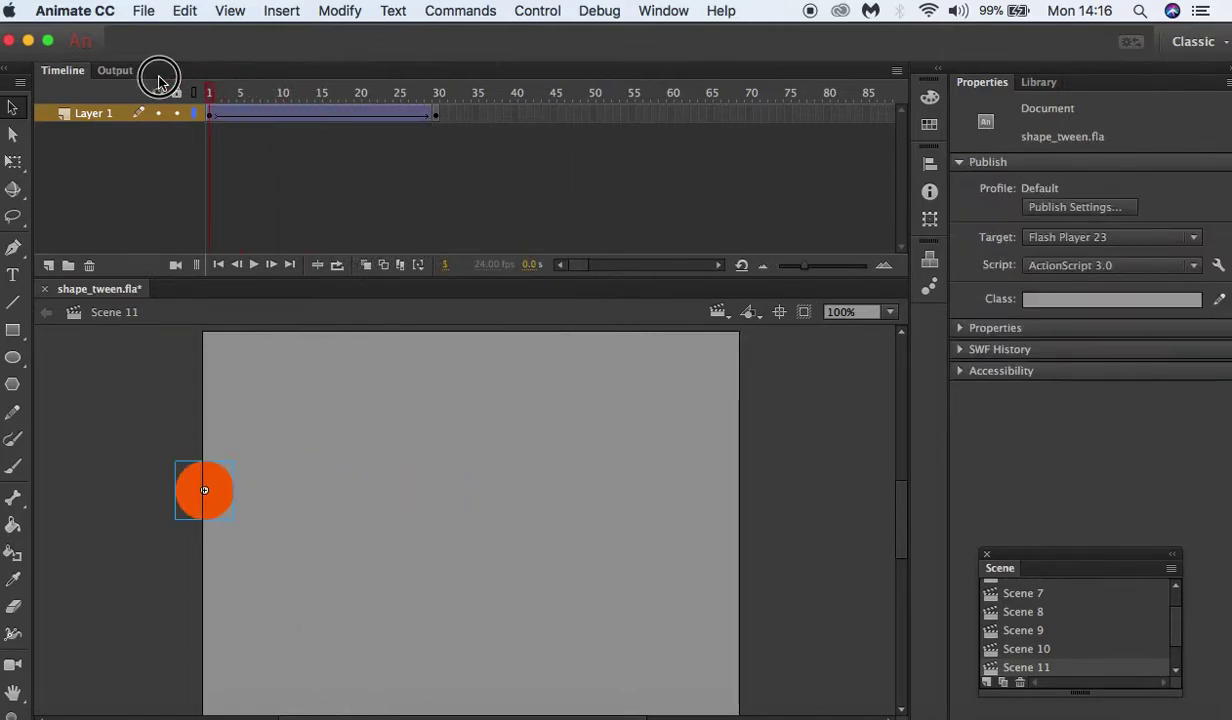
pyautogui.click(254, 266)
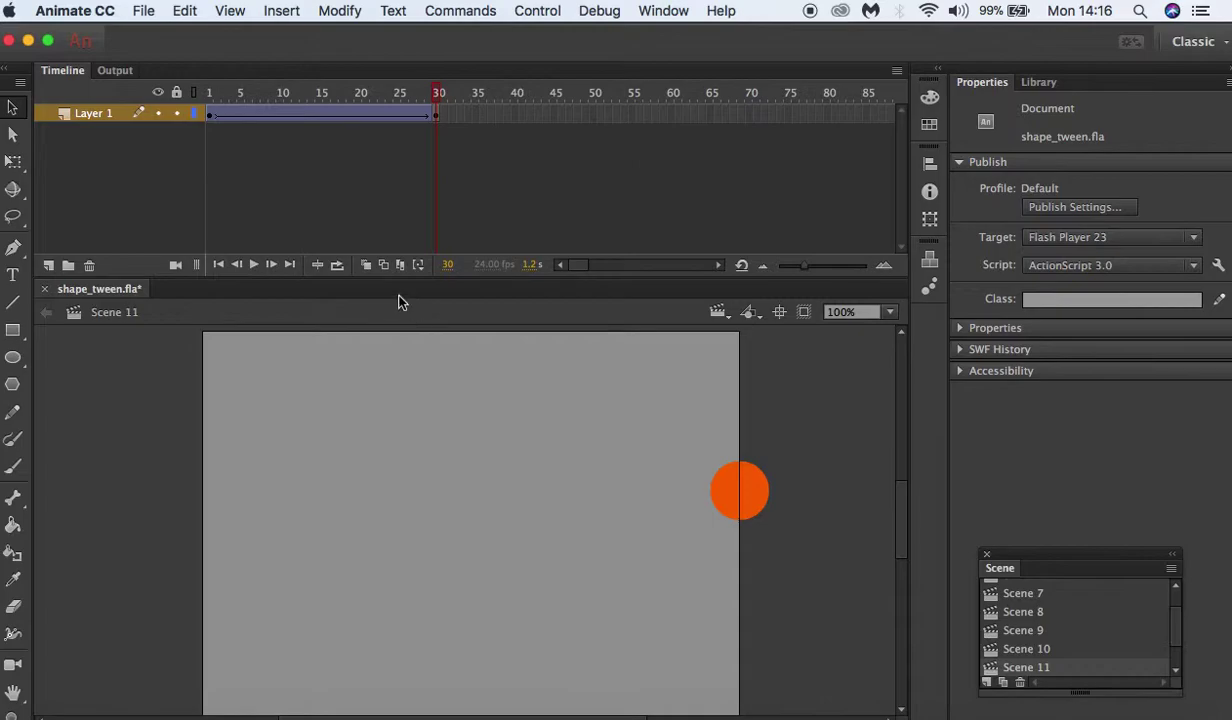
pyautogui.click(366, 265)
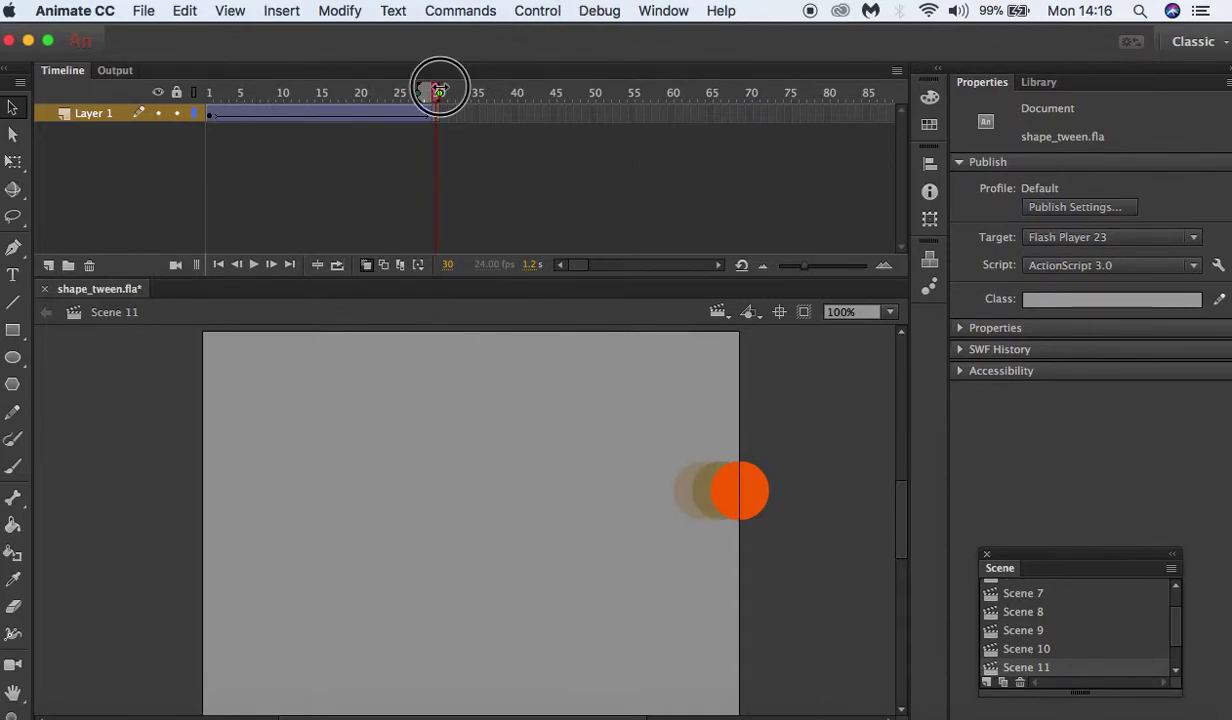
# Extend the onion skin range to frame 30 and show the skins as outlines.
pyautogui.moveTo(426, 88); pyautogui.dragTo(249, 75)
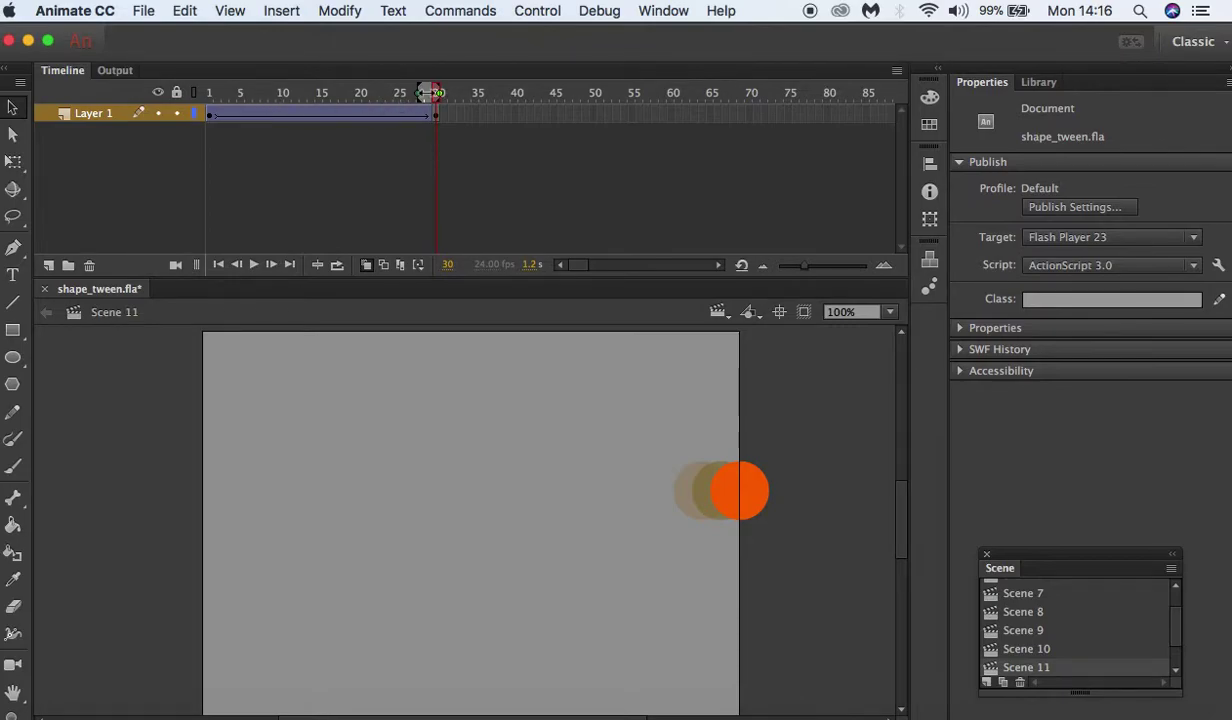
pyautogui.click(205, 93)
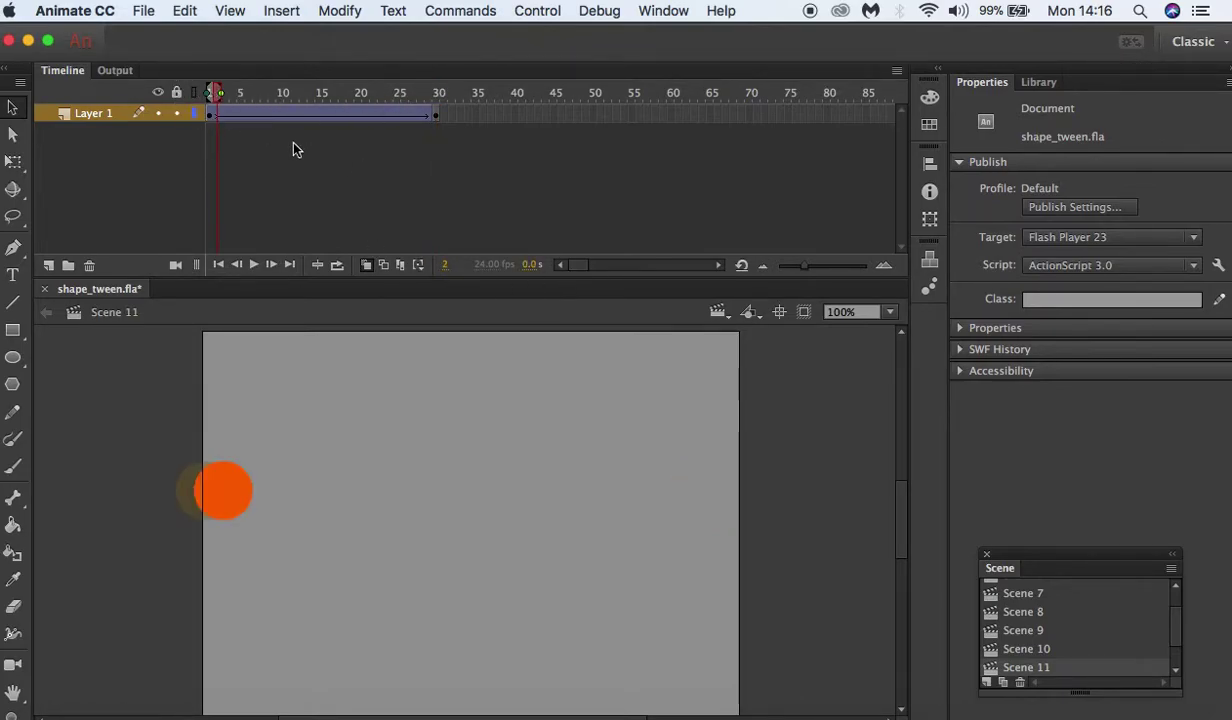
pyautogui.moveTo(215, 93)
pyautogui.mouseDown()
pyautogui.moveTo(455, 102)
pyautogui.moveTo(440, 95)
pyautogui.mouseUp()
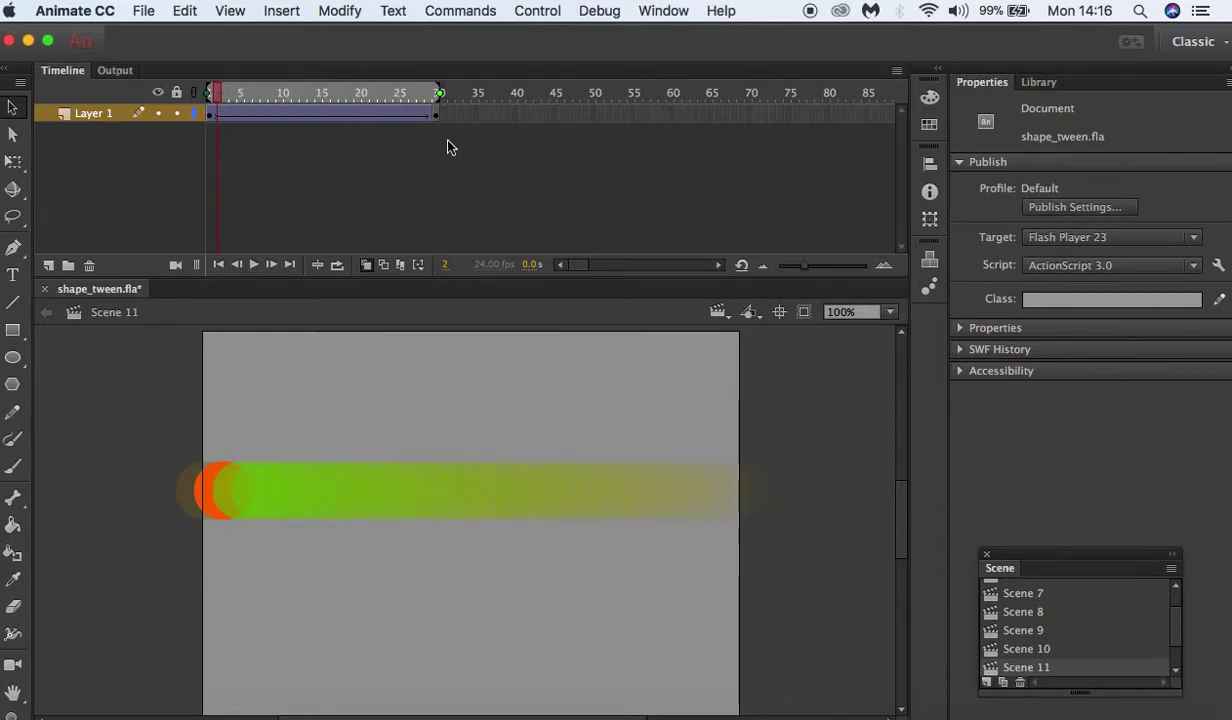
pyautogui.click(385, 266)
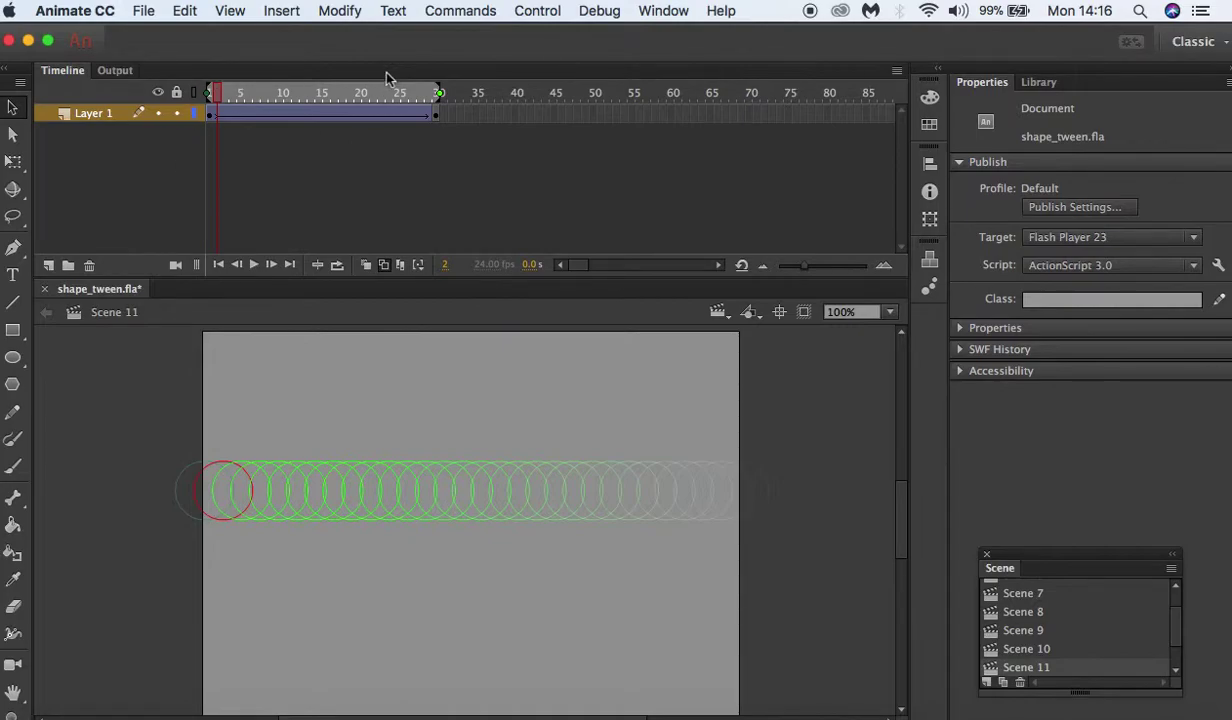
# Preview the tween, hide the onion-skin outlines, and return to frame 1.
pyautogui.click(254, 266)
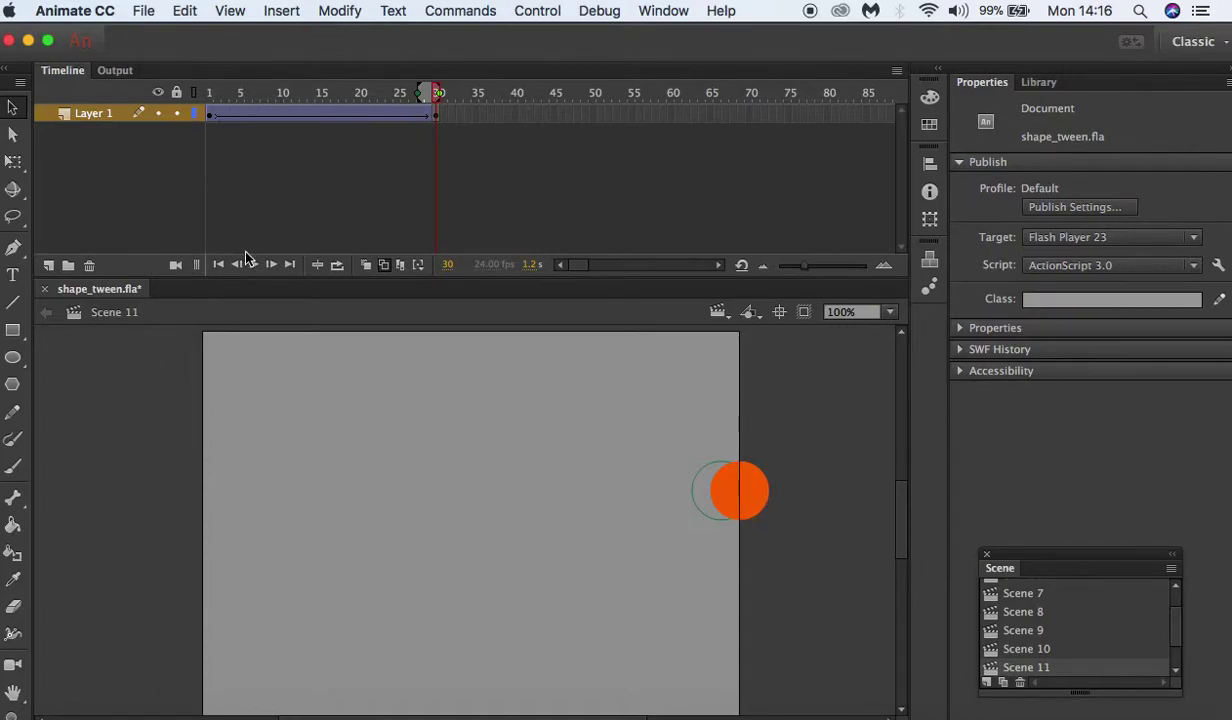
pyautogui.click(381, 268)
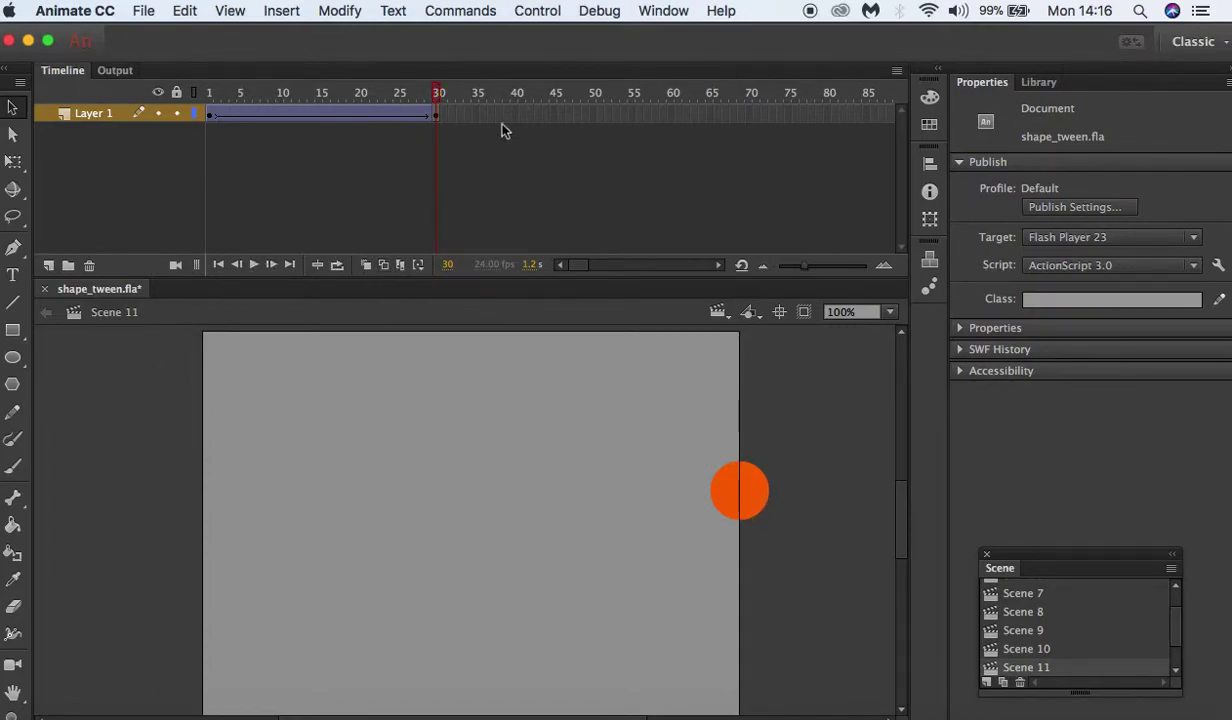
pyautogui.moveTo(445, 95); pyautogui.dragTo(198, 80)
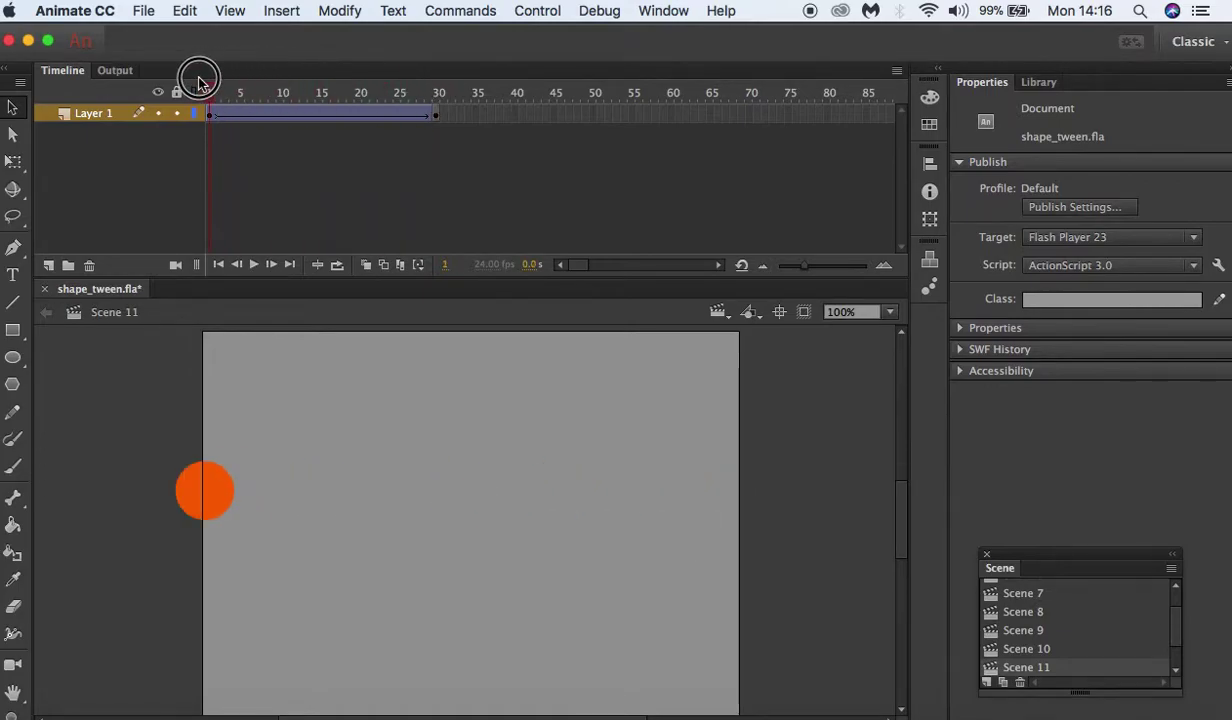
pyautogui.click(211, 115)
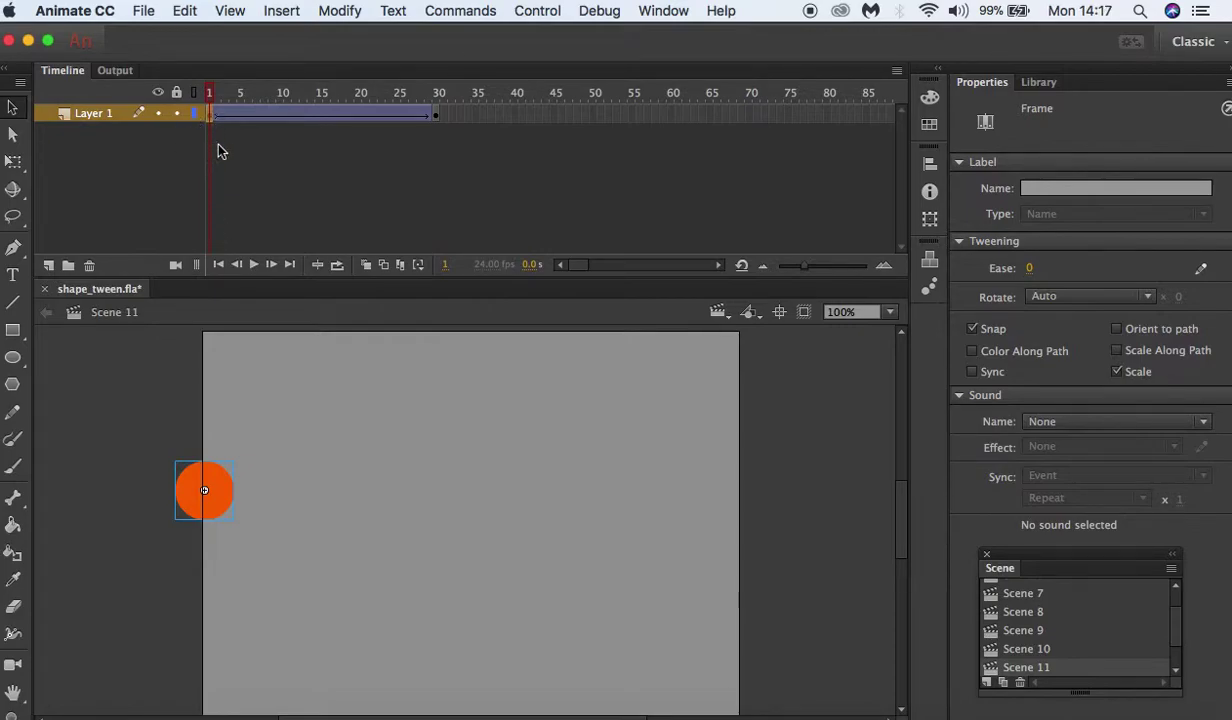
# Scrub the tween's Ease value down to -100 for a strong ease-in.
pyautogui.click(1029, 270)
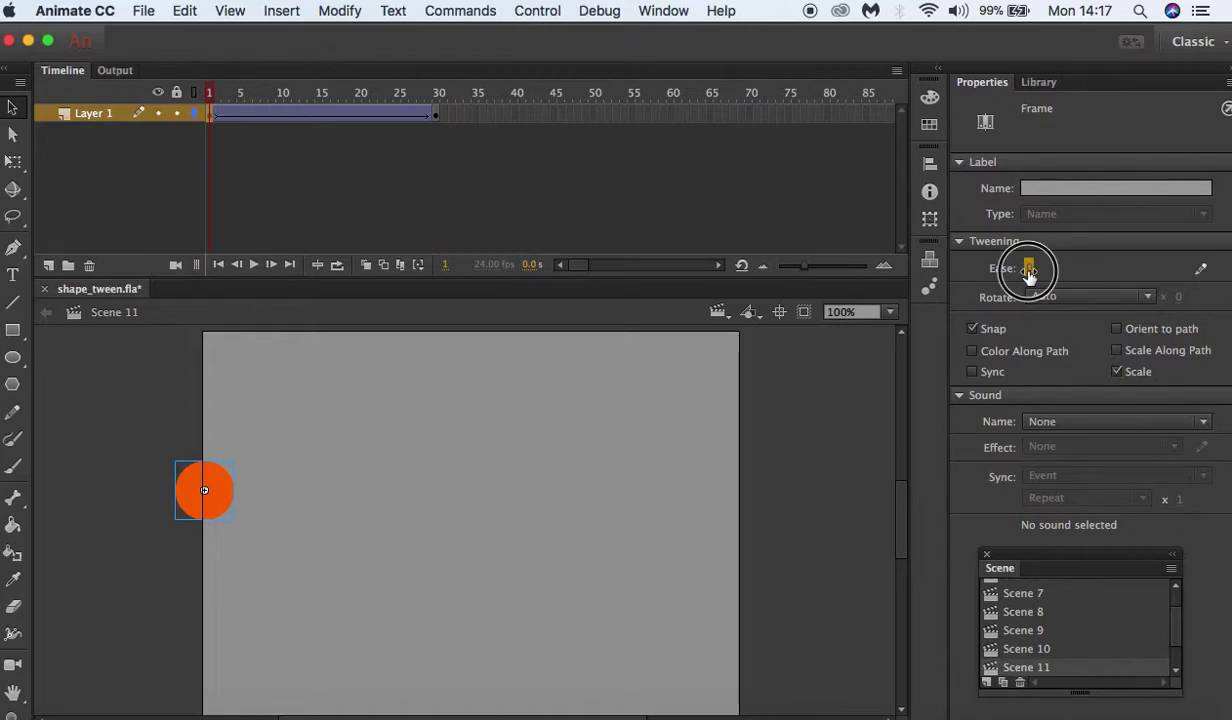
pyautogui.moveTo(1029, 270); pyautogui.dragTo(814, 252)
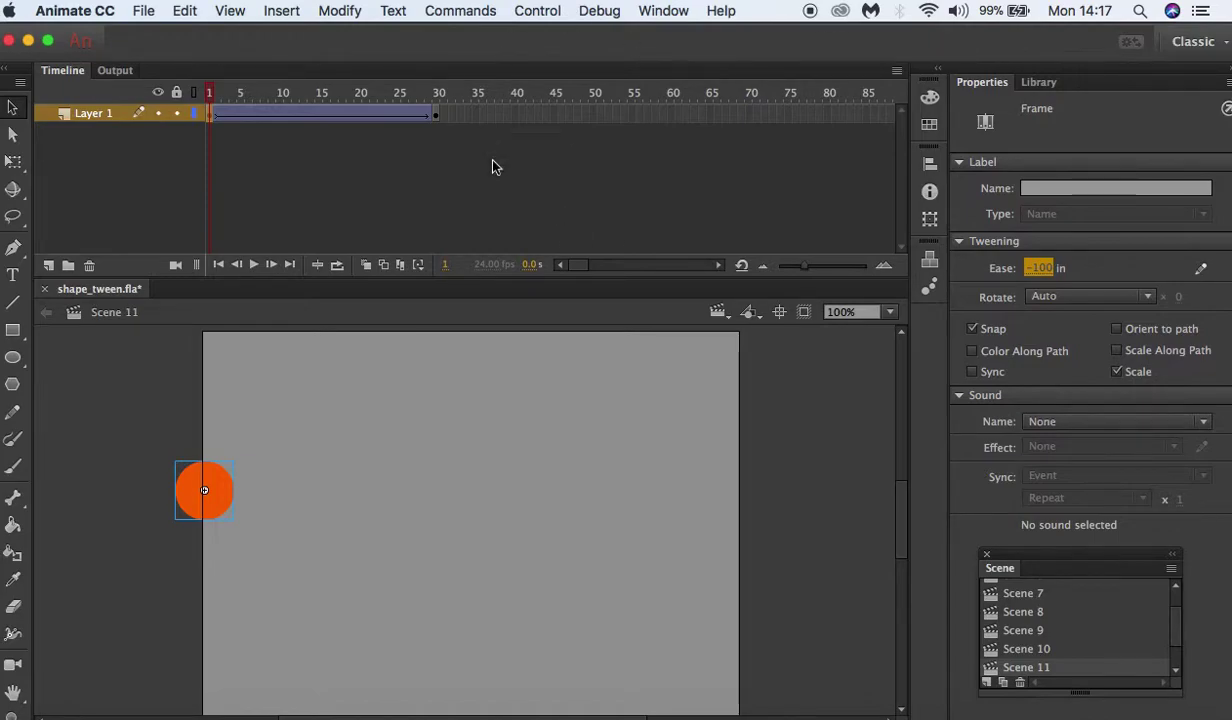
pyautogui.click(335, 266)
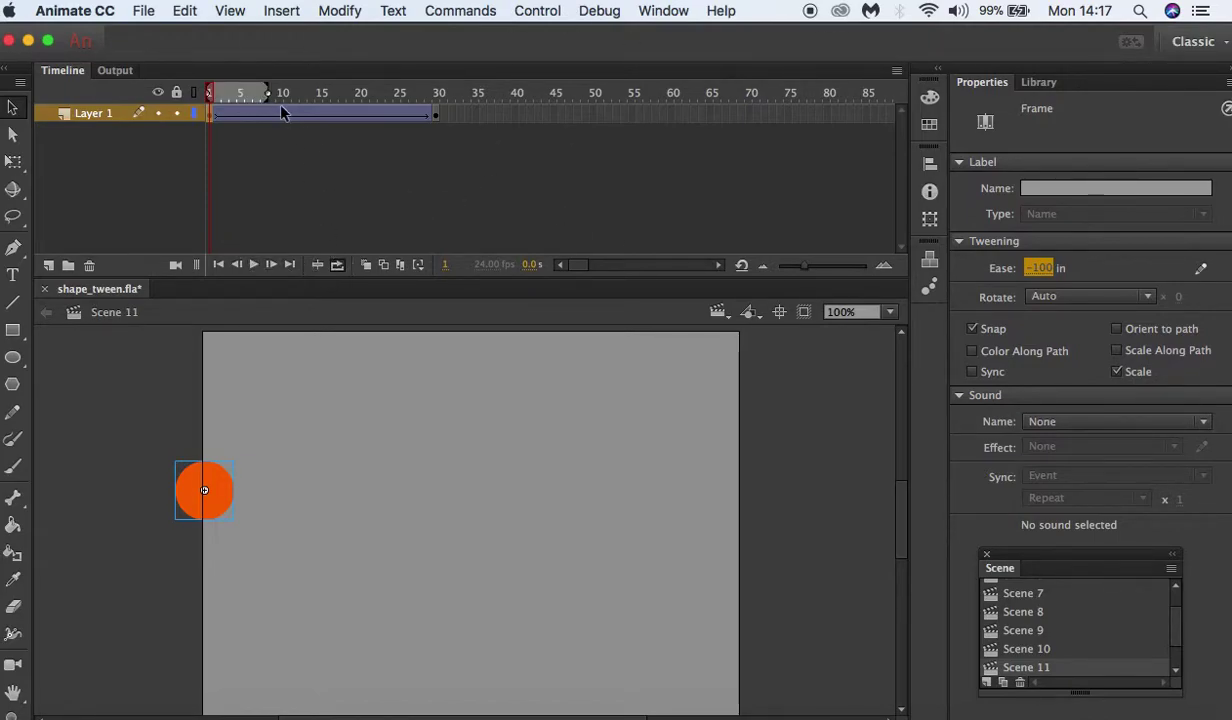
# Loop the whole 30-frame tween in playback, then pause partway.
pyautogui.moveTo(264, 89); pyautogui.dragTo(440, 100)
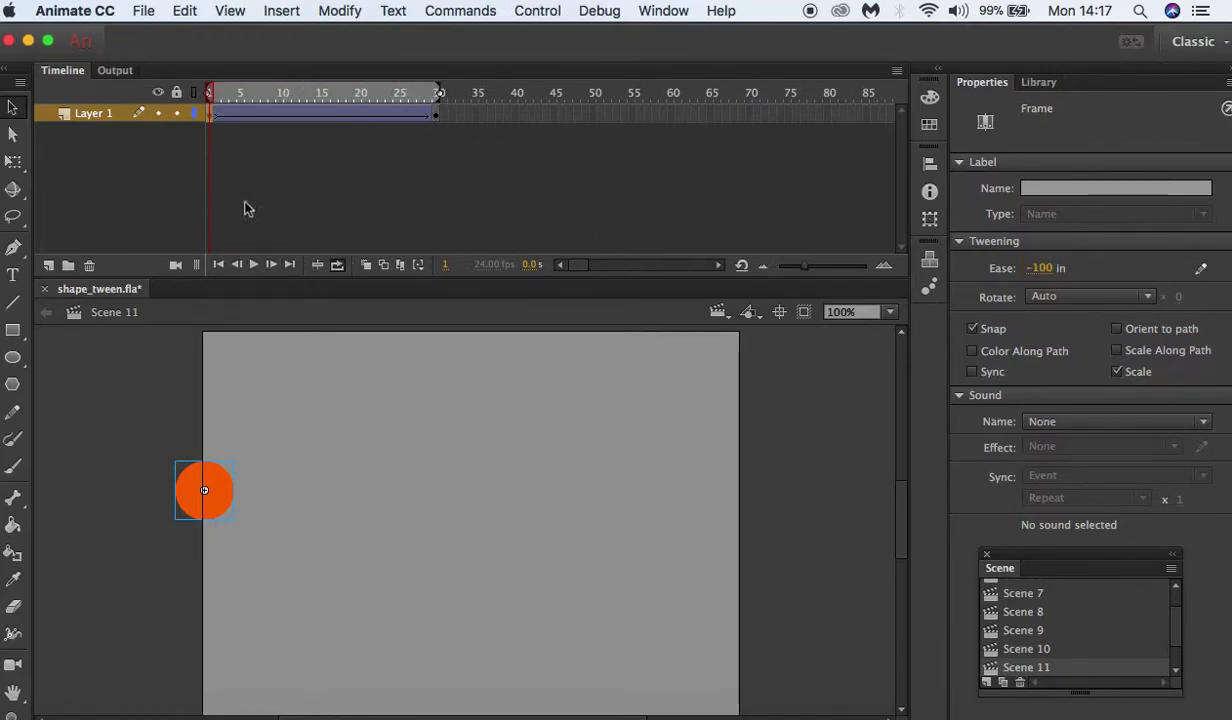
pyautogui.click(255, 265)
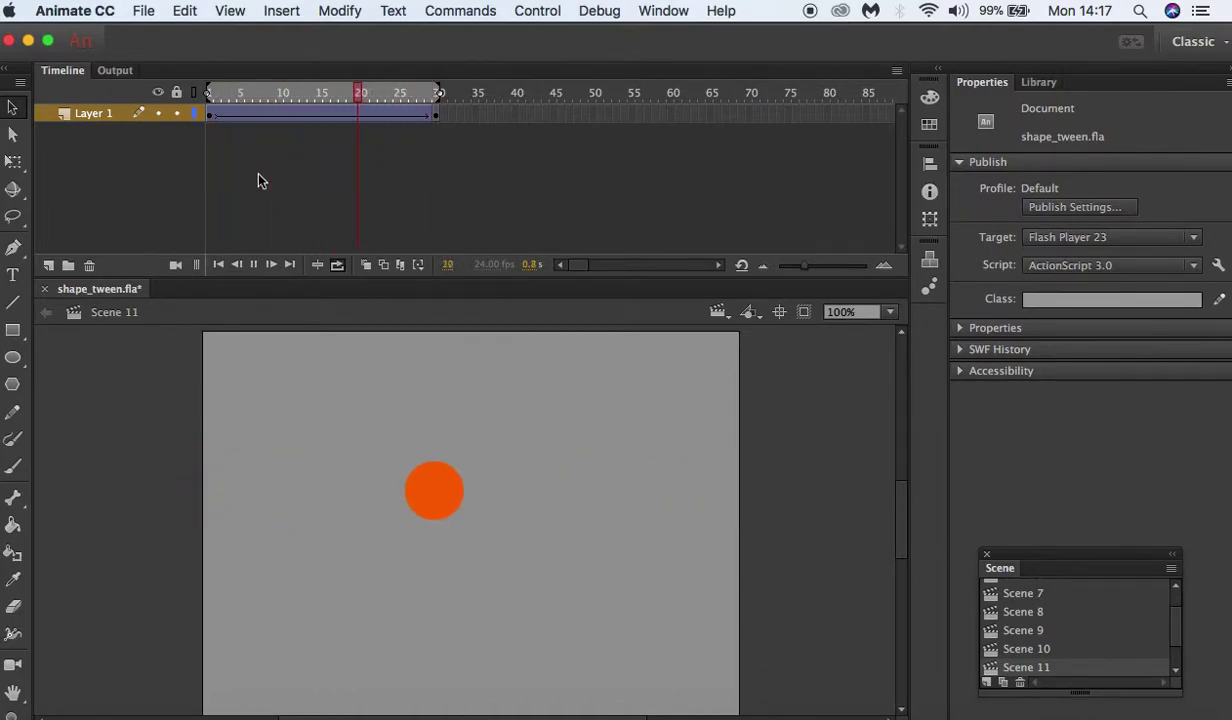
pyautogui.click(252, 264)
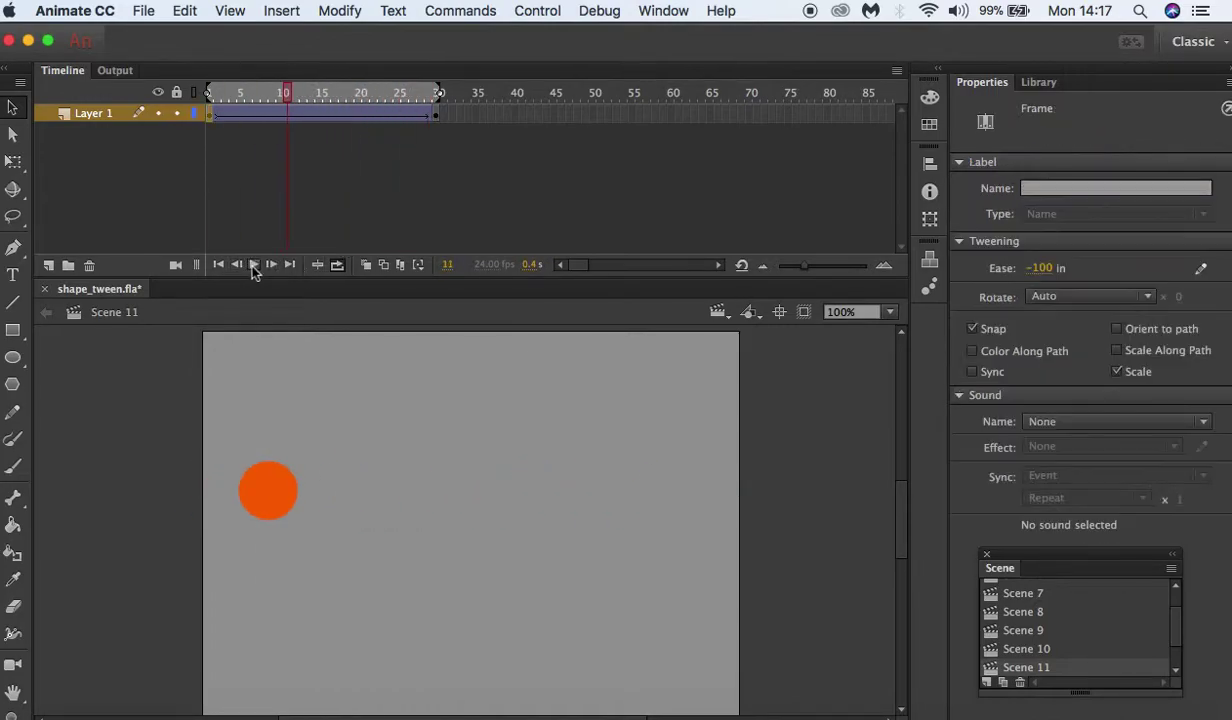
# Inspect frame spacing with onion skins and Edit Multiple Frames, then turn skins off at frame 1.
pyautogui.click(366, 264)
pyautogui.click(400, 265)
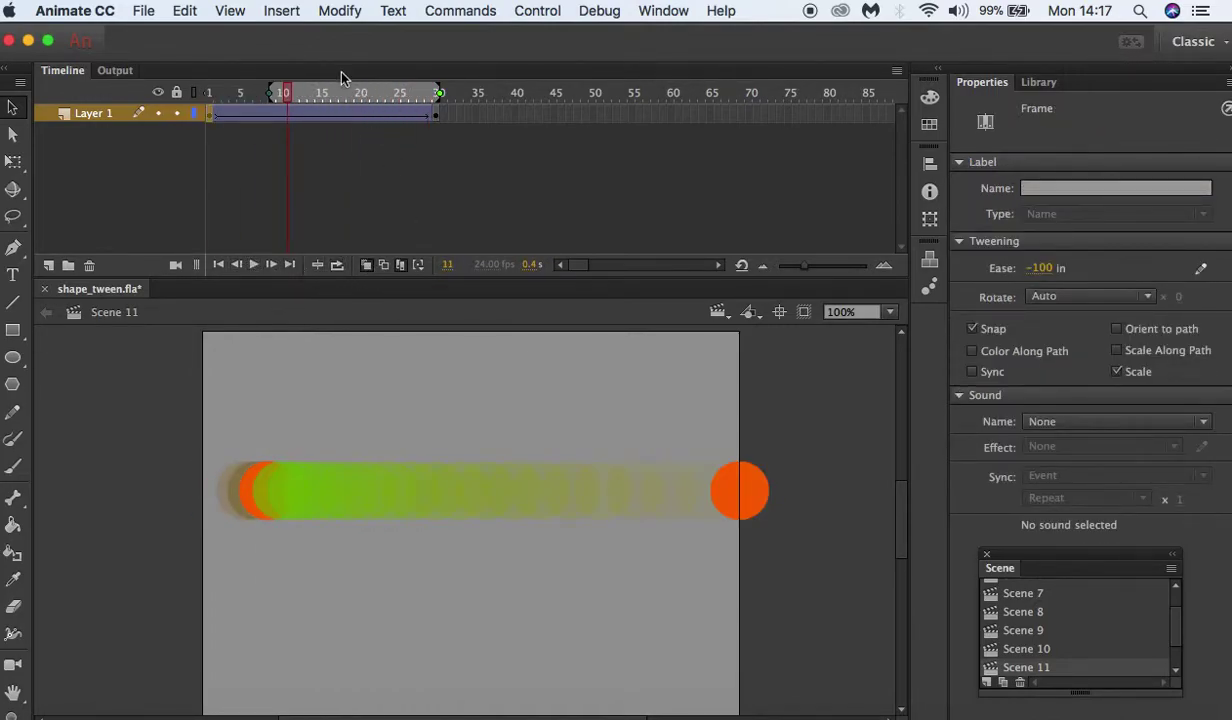
pyautogui.moveTo(276, 92); pyautogui.dragTo(127, 76)
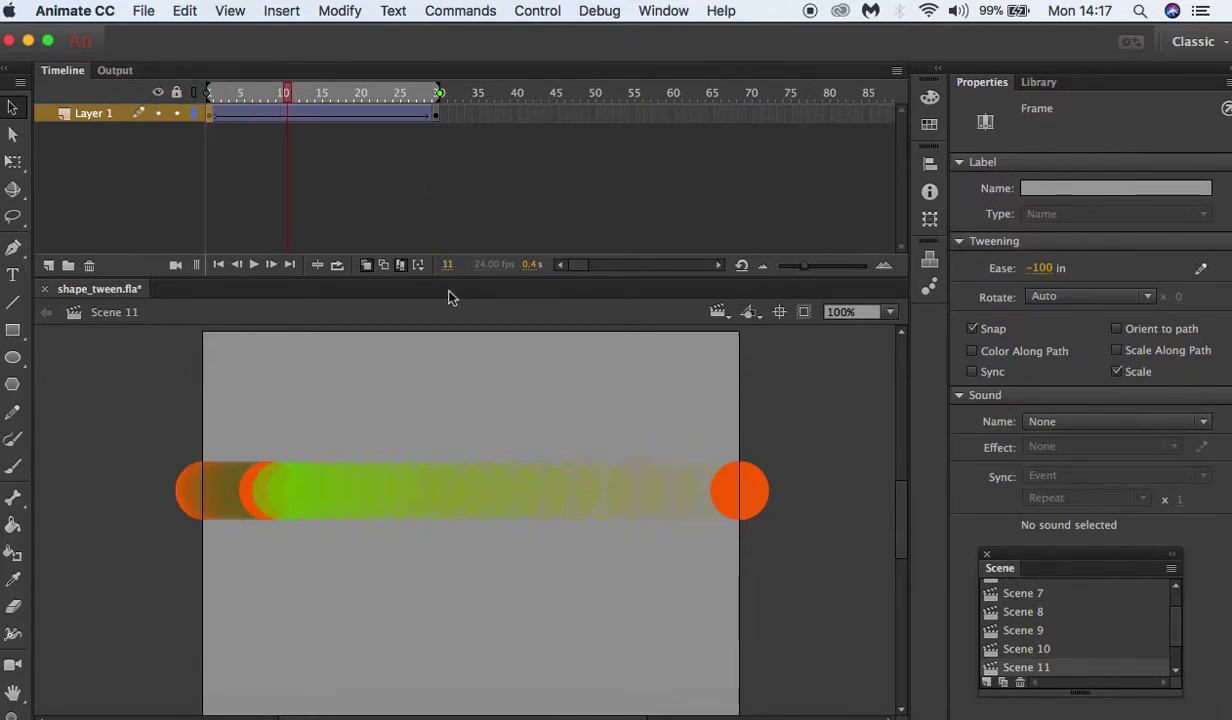
pyautogui.click(384, 265)
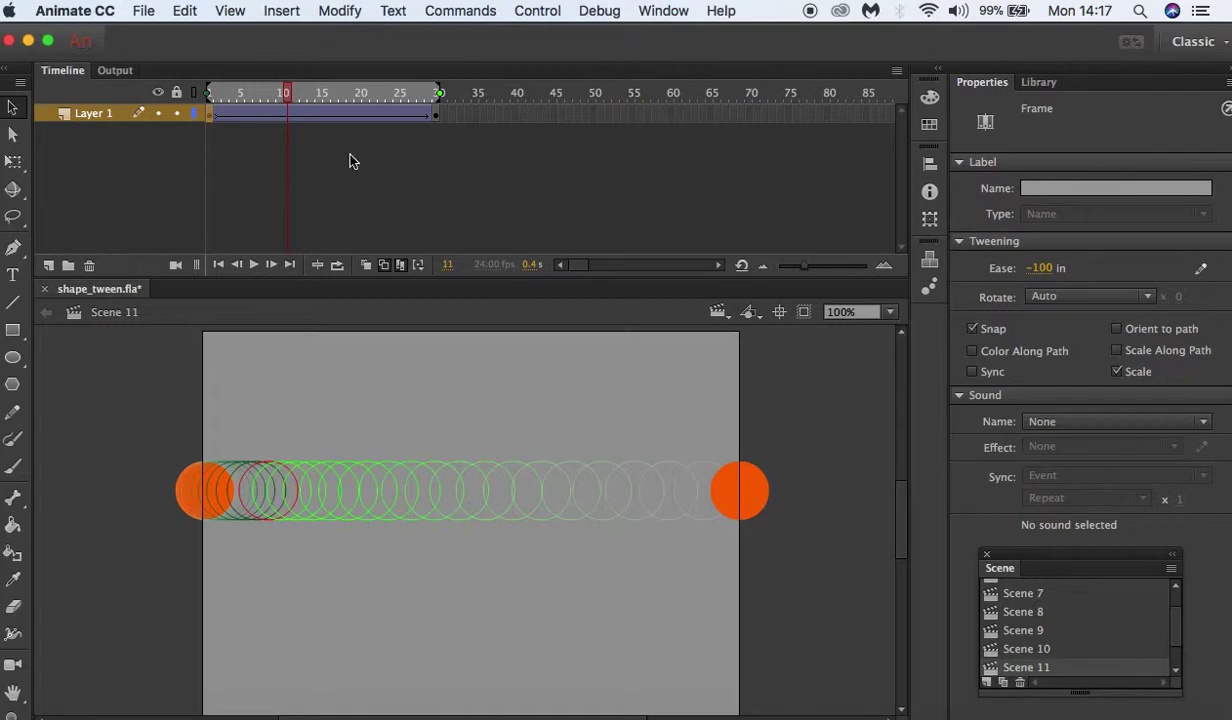
pyautogui.click(367, 266)
pyautogui.click(381, 266)
pyautogui.click(384, 266)
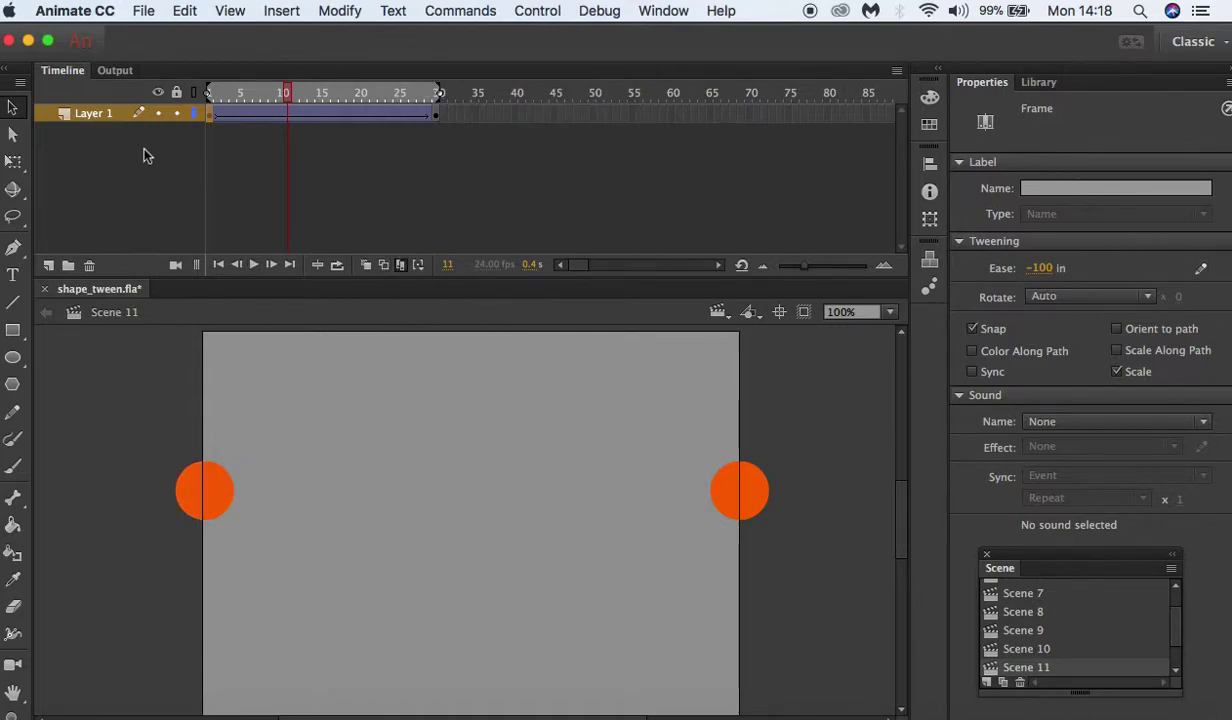
pyautogui.click(211, 113)
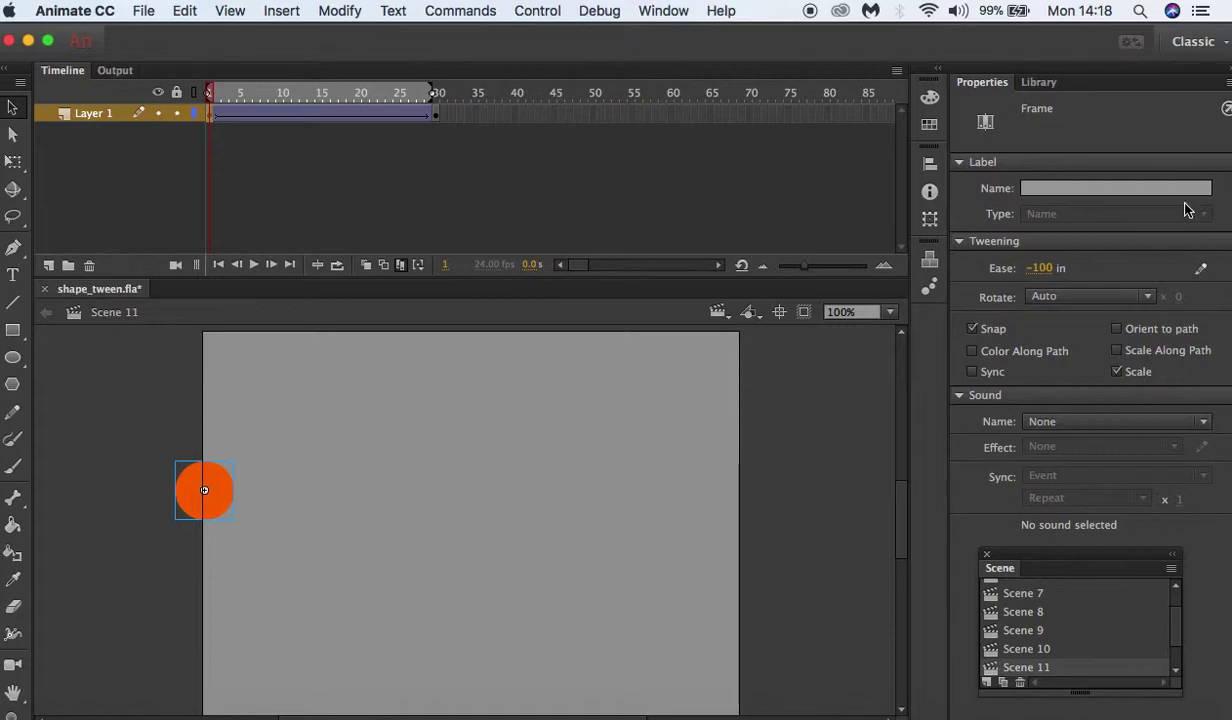
# Open the Custom Ease In / Ease Out editor from the Ease pencil button.
pyautogui.click(1201, 270)
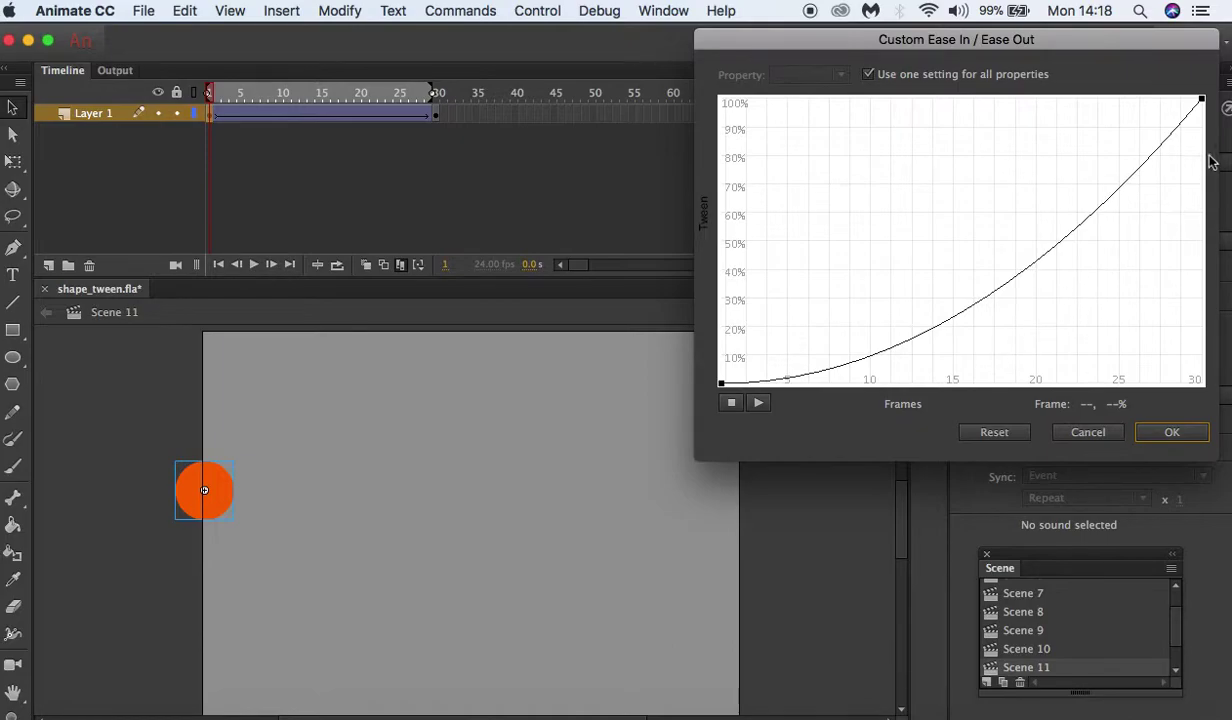
# Add a curve point at frame 19.71, 41.64%, flatten its tangents into an S, and preview.
pyautogui.click(1032, 266)
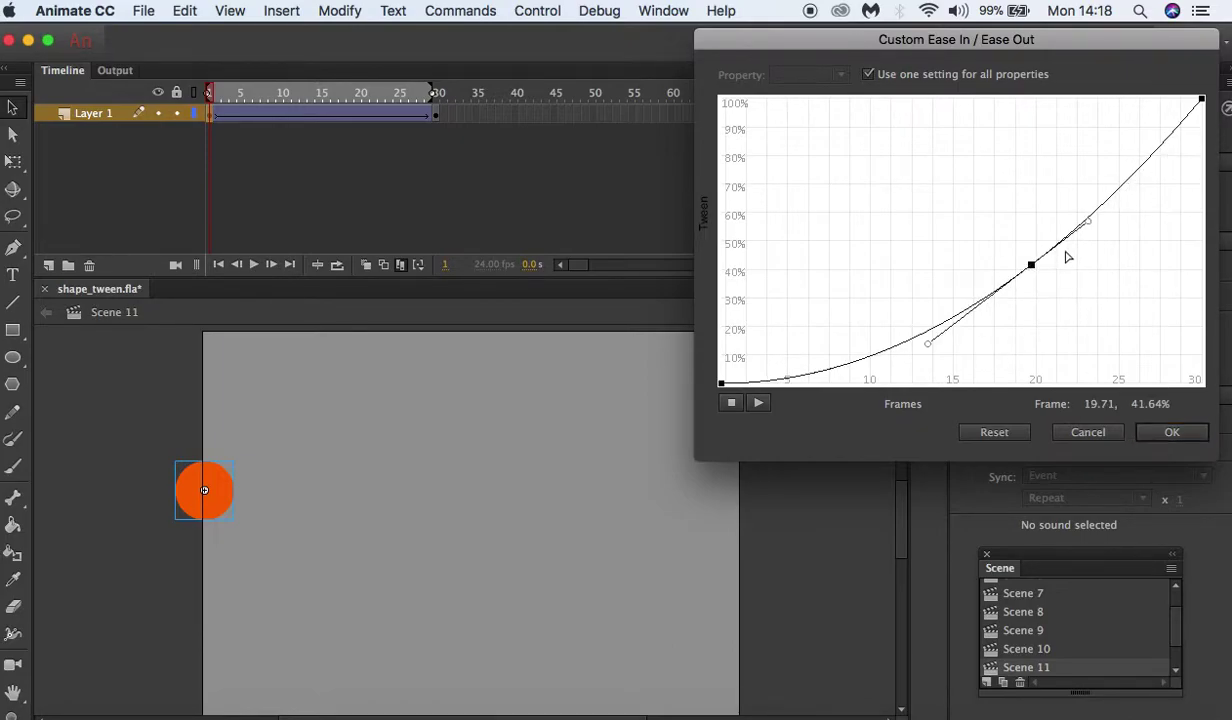
pyautogui.moveTo(1090, 224); pyautogui.dragTo(1121, 251)
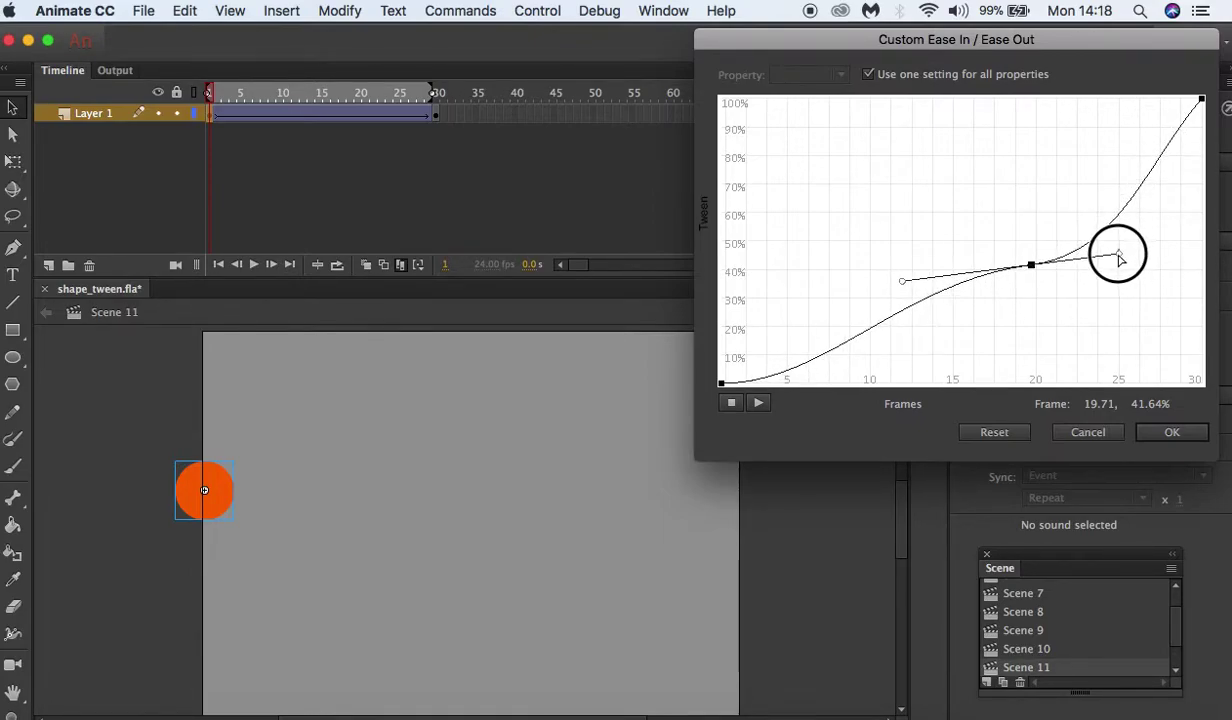
pyautogui.moveTo(1120, 258); pyautogui.dragTo(1120, 266)
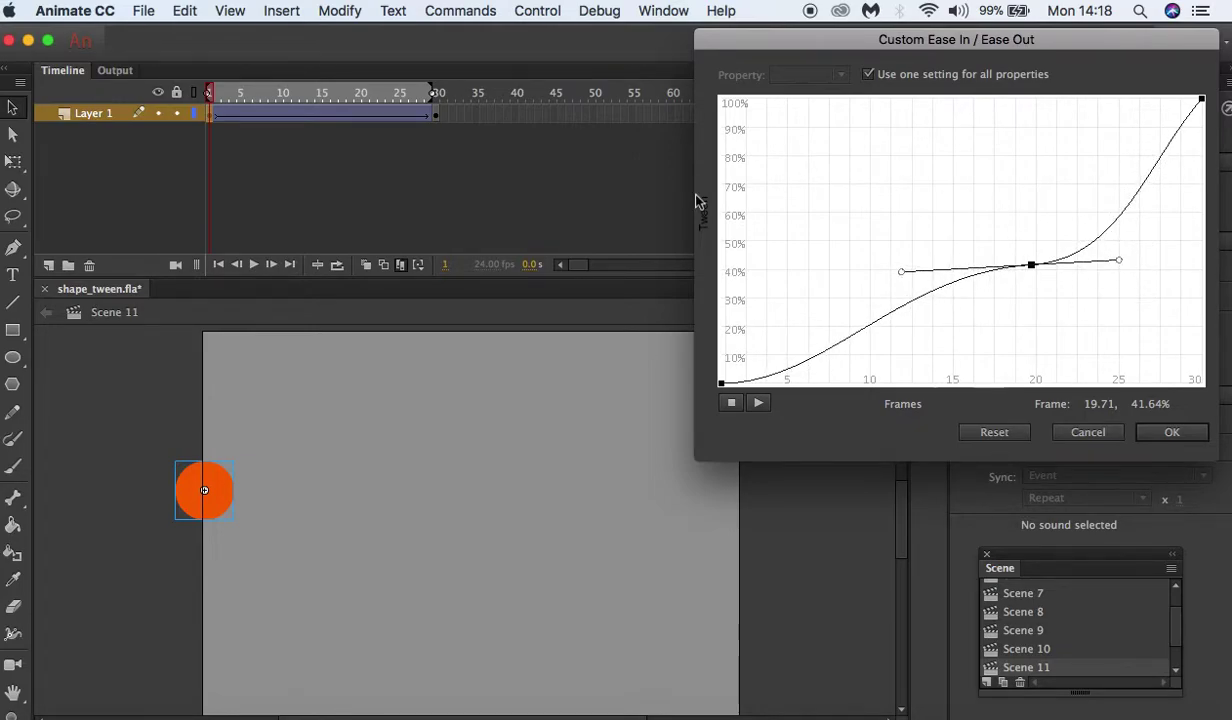
pyautogui.click(758, 402)
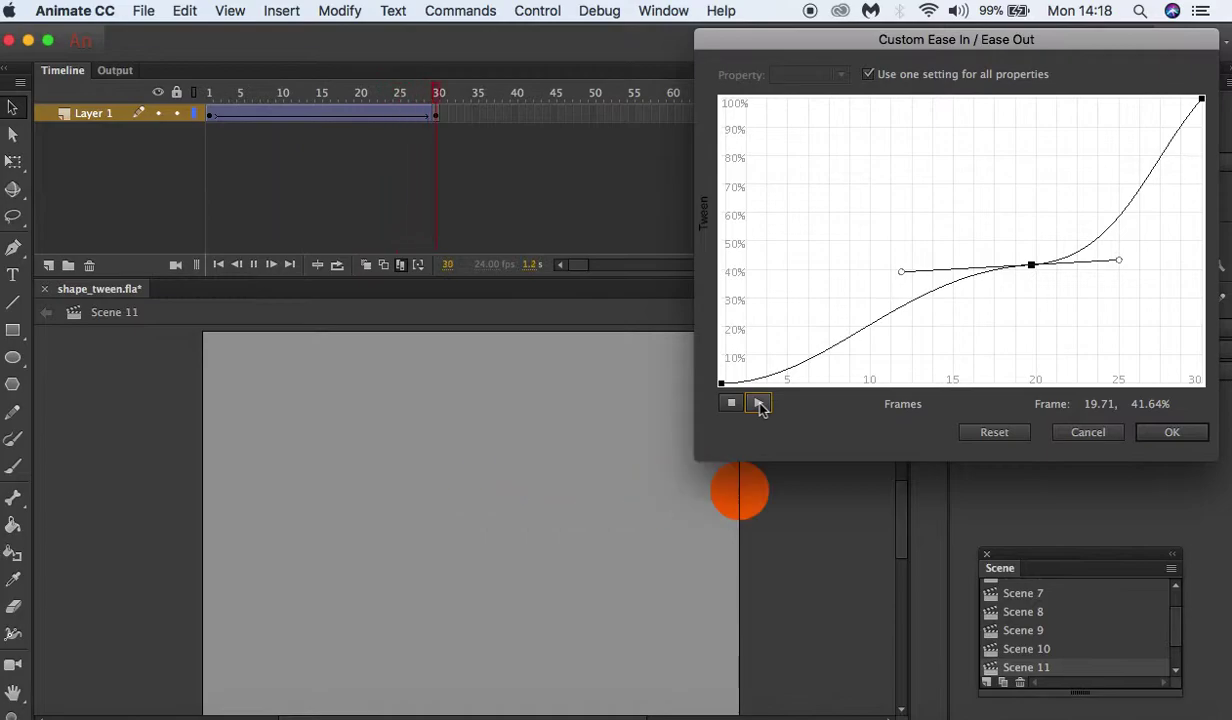